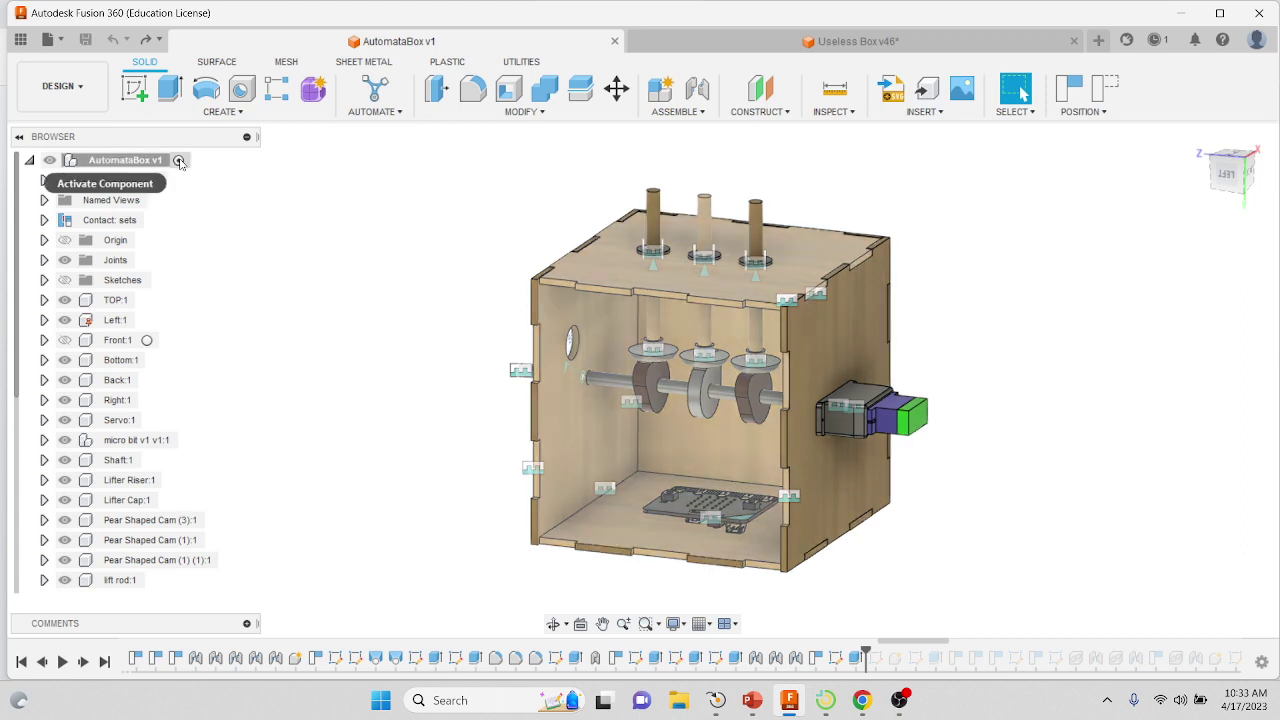
Step: Start a sketch on the YZ plane and draw a rectangle from the origin
click(138, 92)
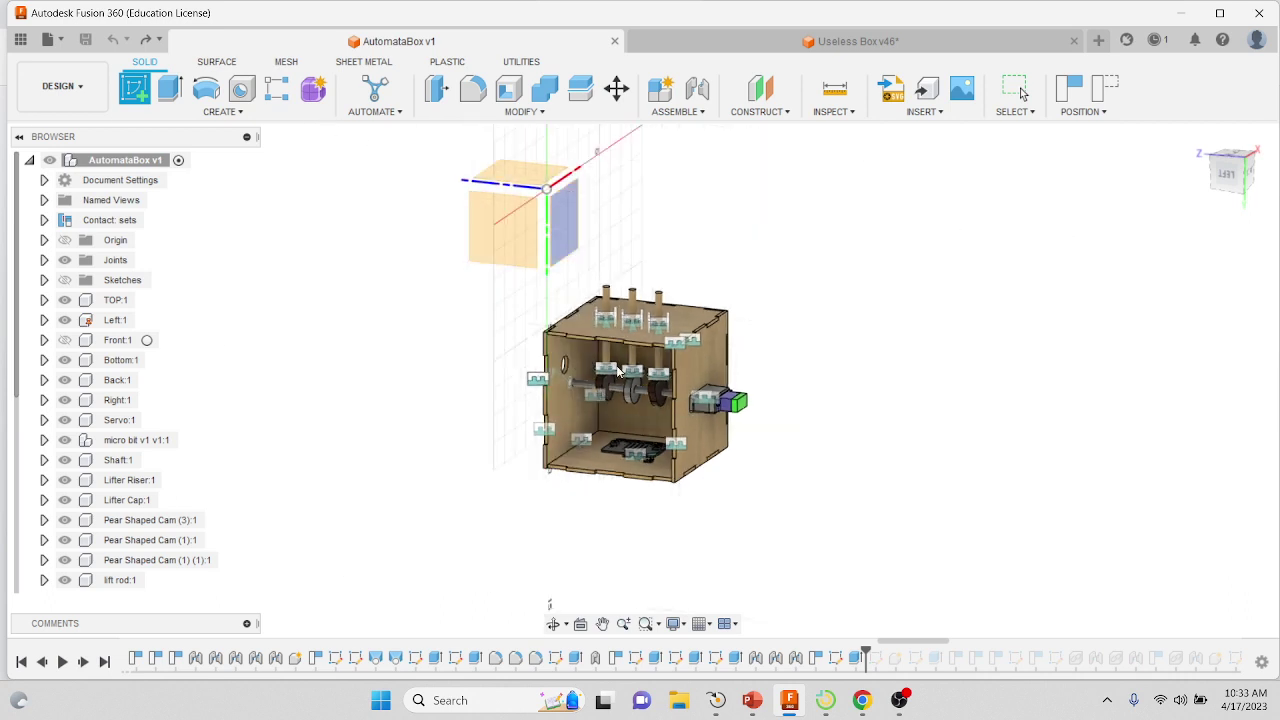
click(506, 225)
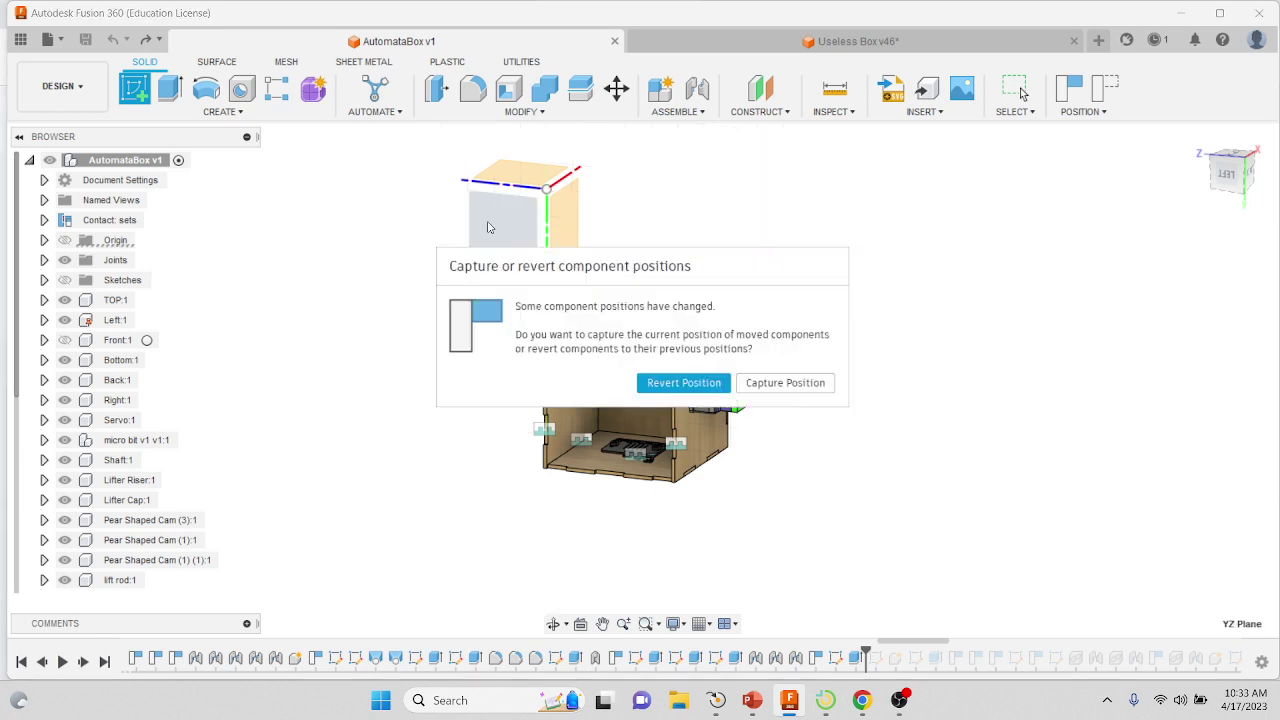
click(800, 385)
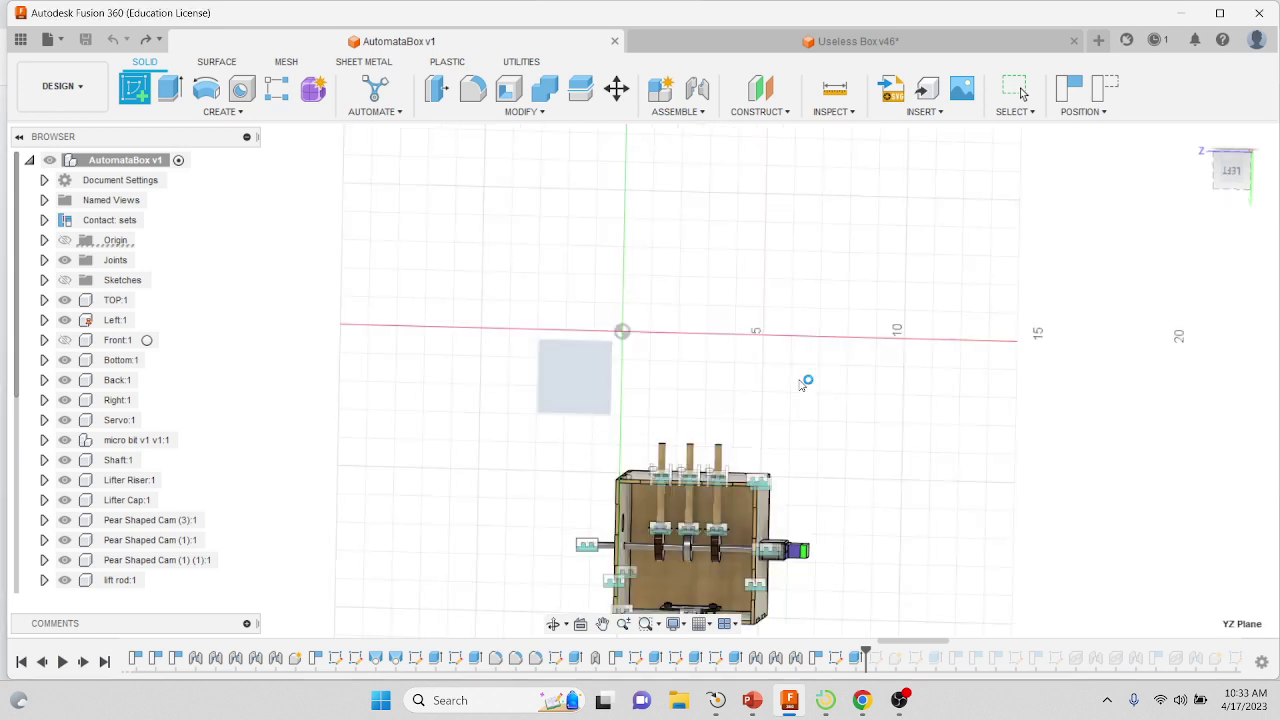
click(170, 88)
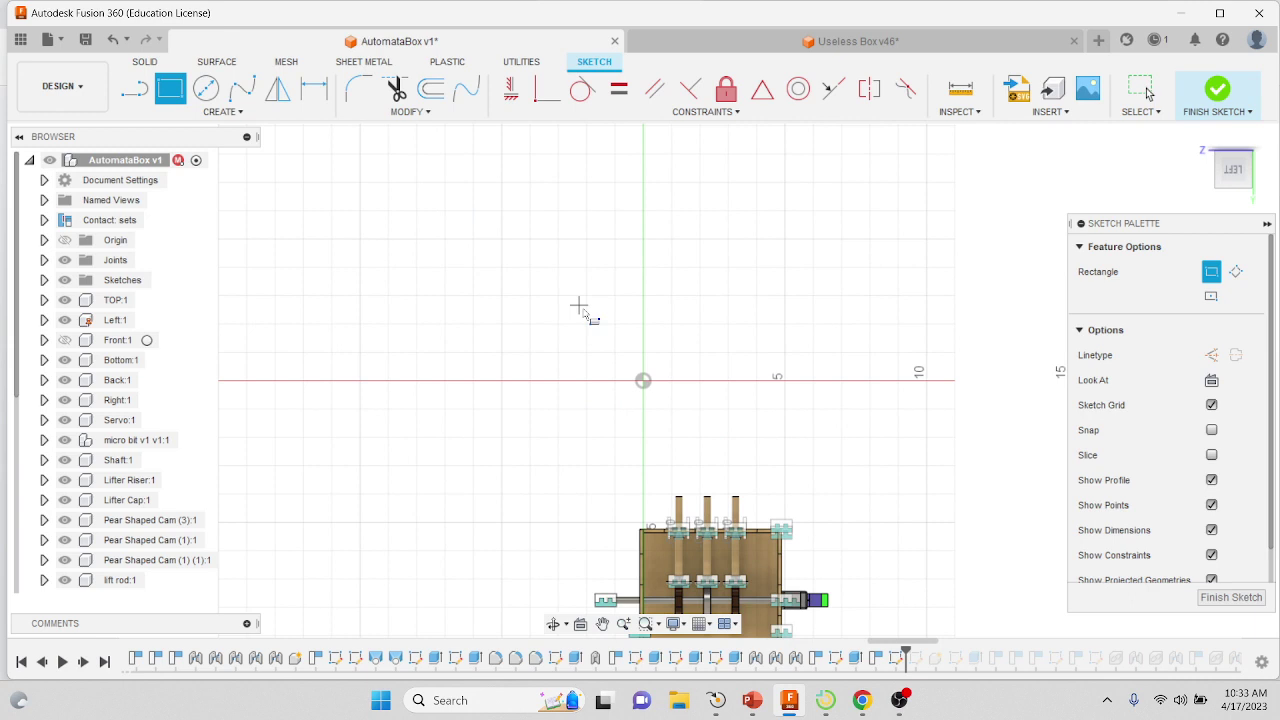
click(643, 380)
click(959, 149)
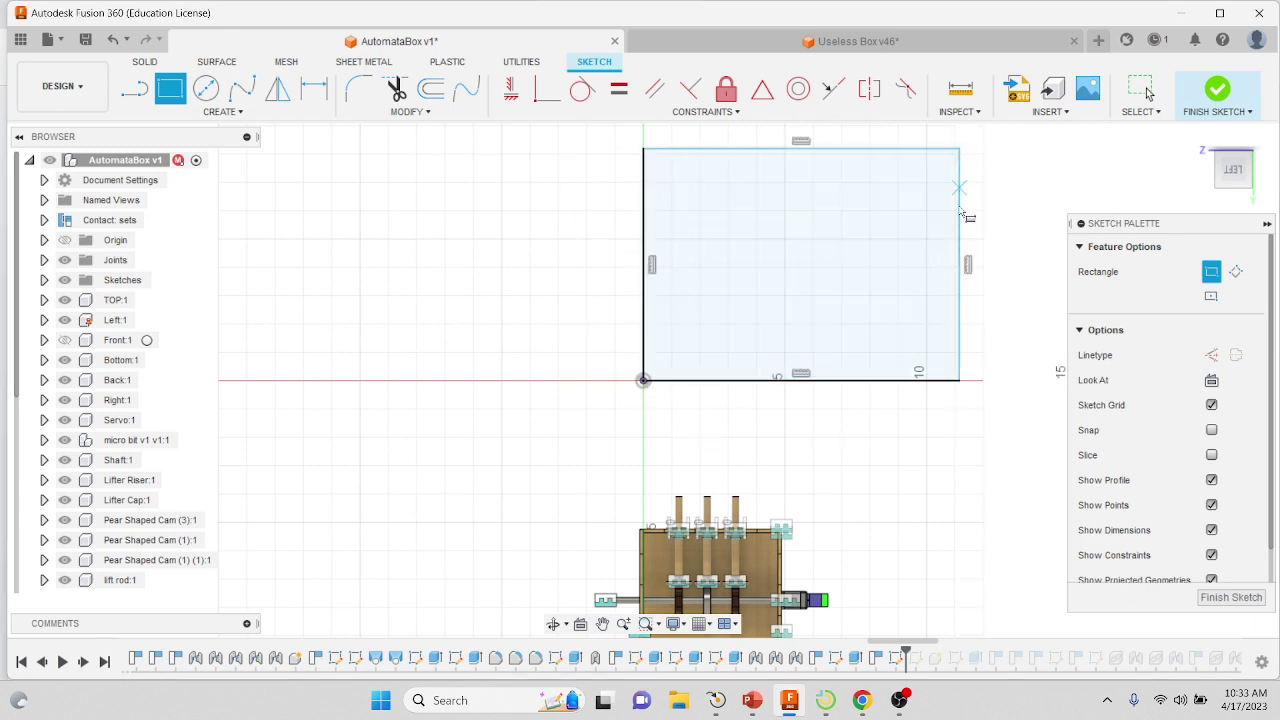
Step: Dimension the rectangle 12 high by 24 wide and finish the sketch
click(313, 88)
click(645, 272)
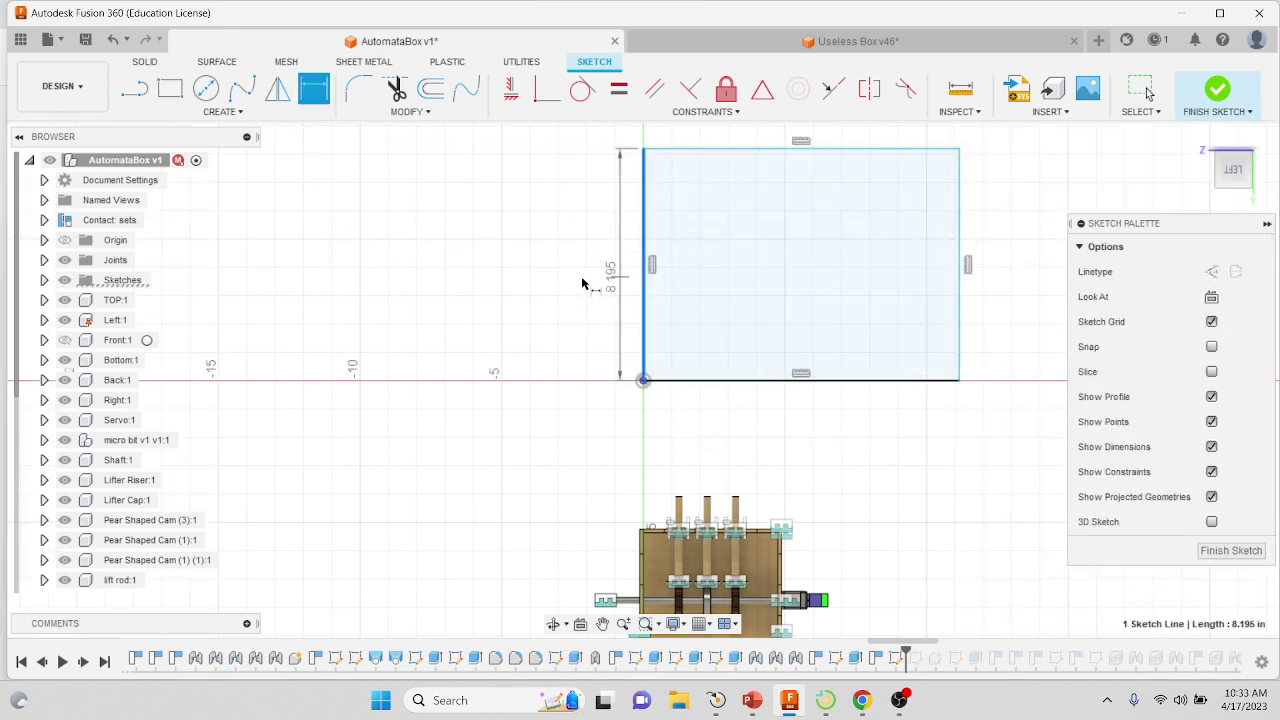
click(583, 279)
text(12)
key(Return)
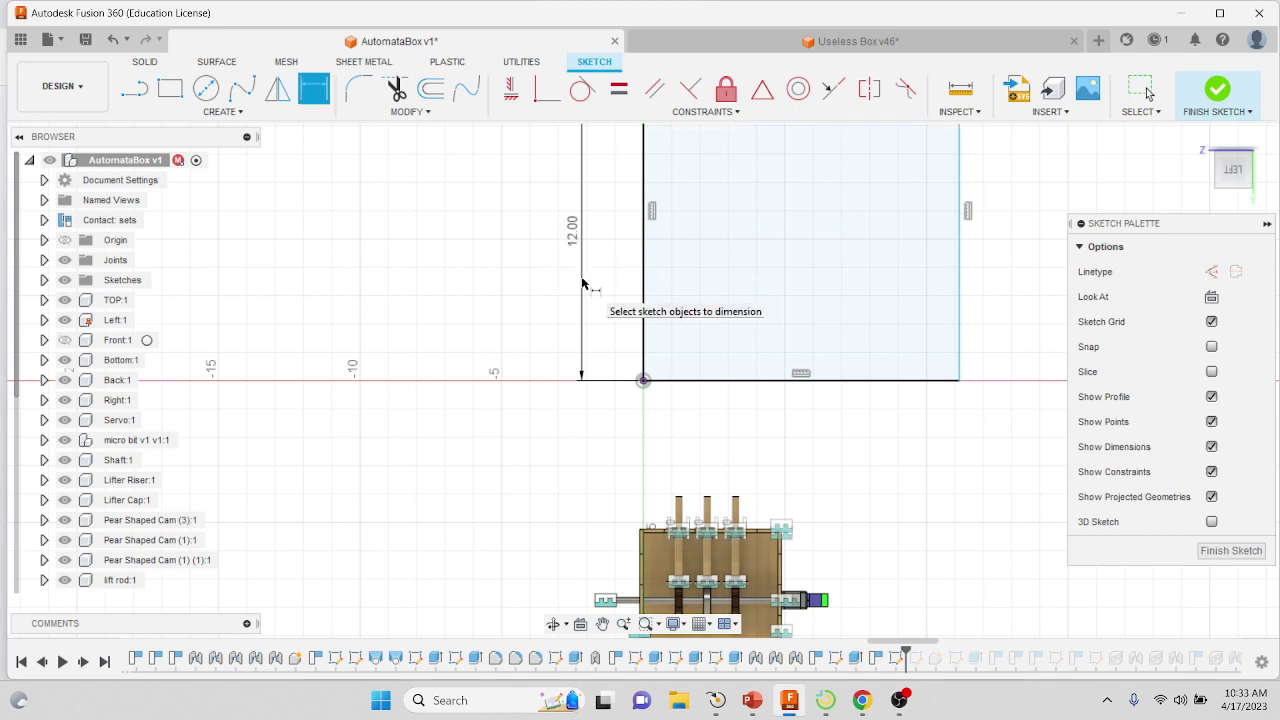
click(777, 380)
click(772, 418)
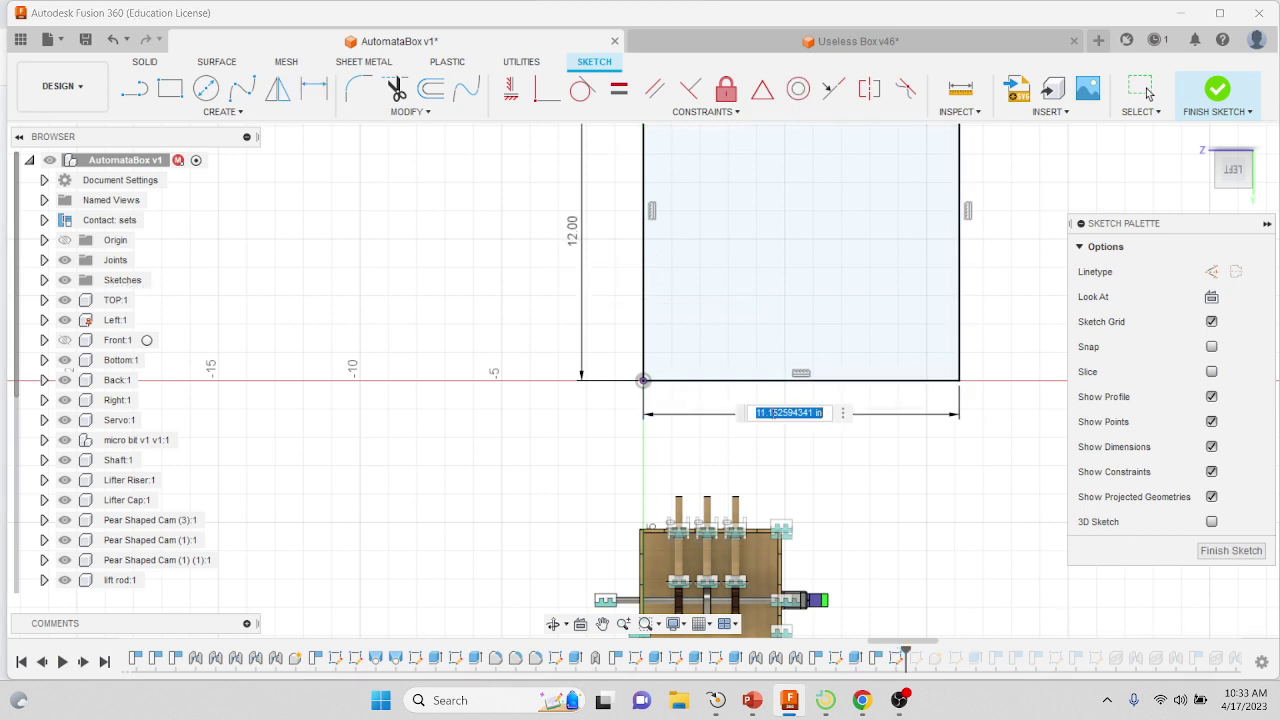
text(24)
key(Return)
scroll(772, 418, down, 1)
scroll(772, 418, down, 2)
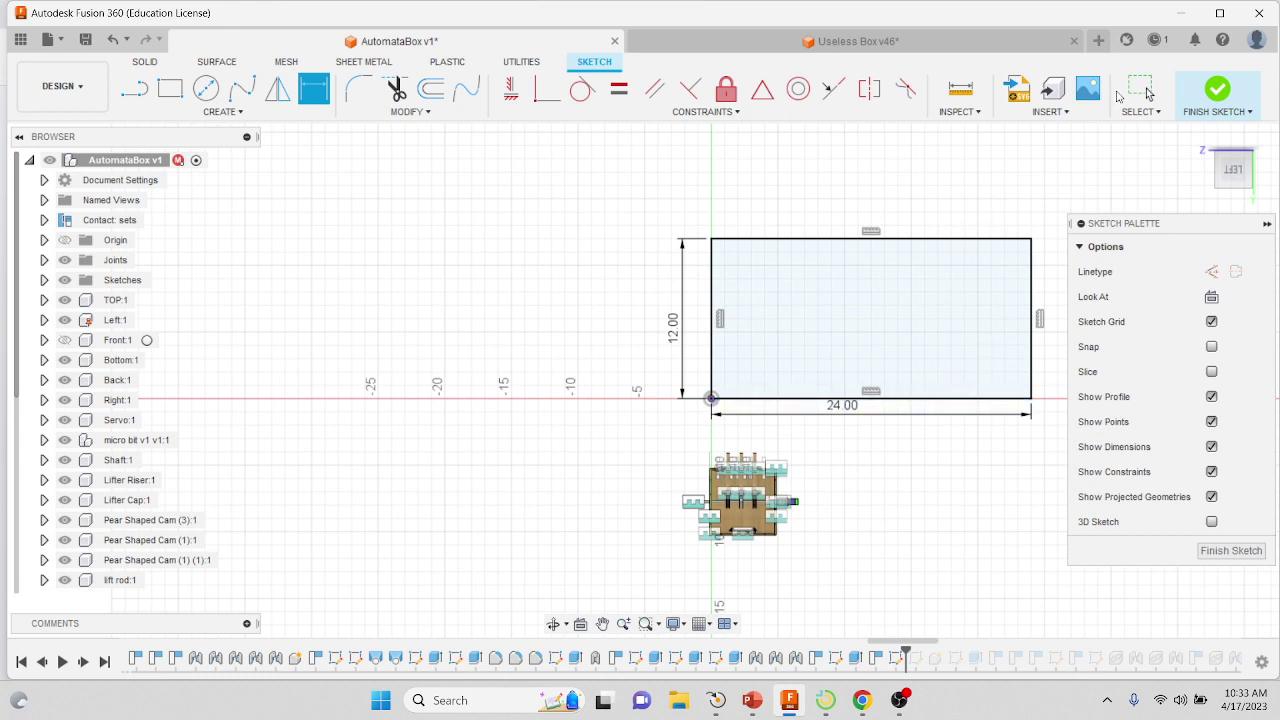
click(1217, 89)
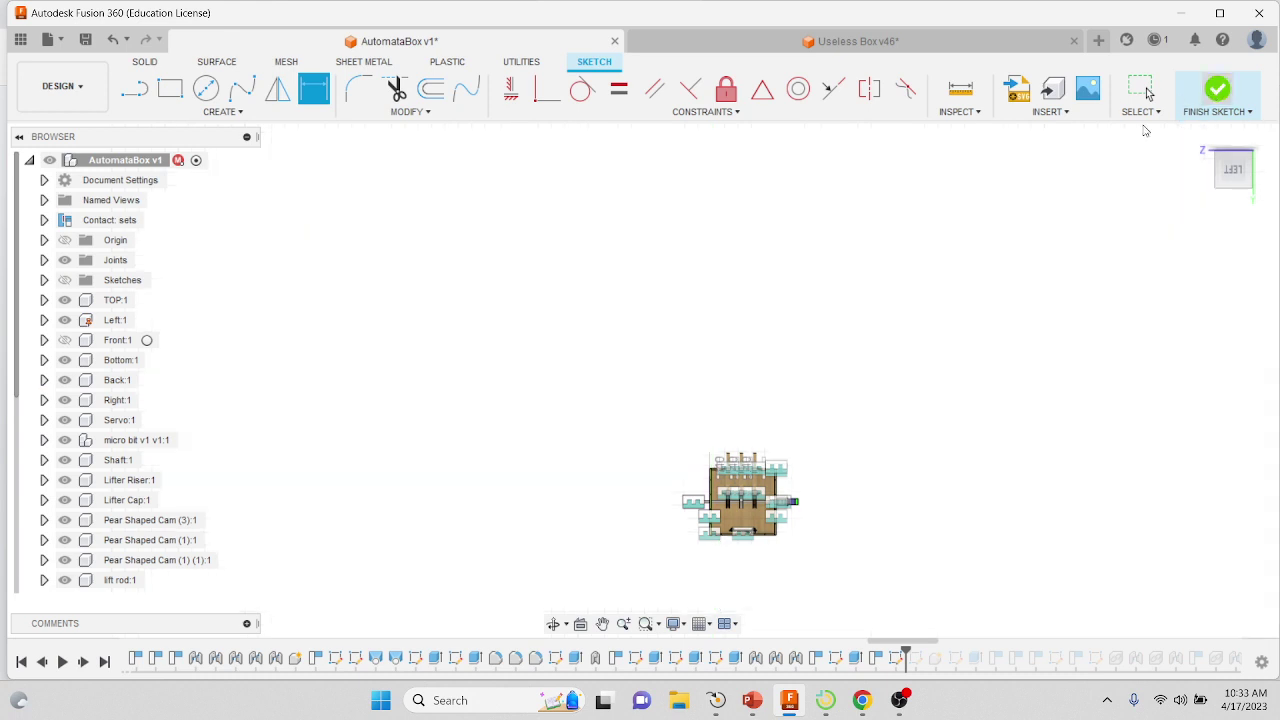
Step: Turn the Sketches folder visible and switch from Design to the Manufacture workspace
click(63, 281)
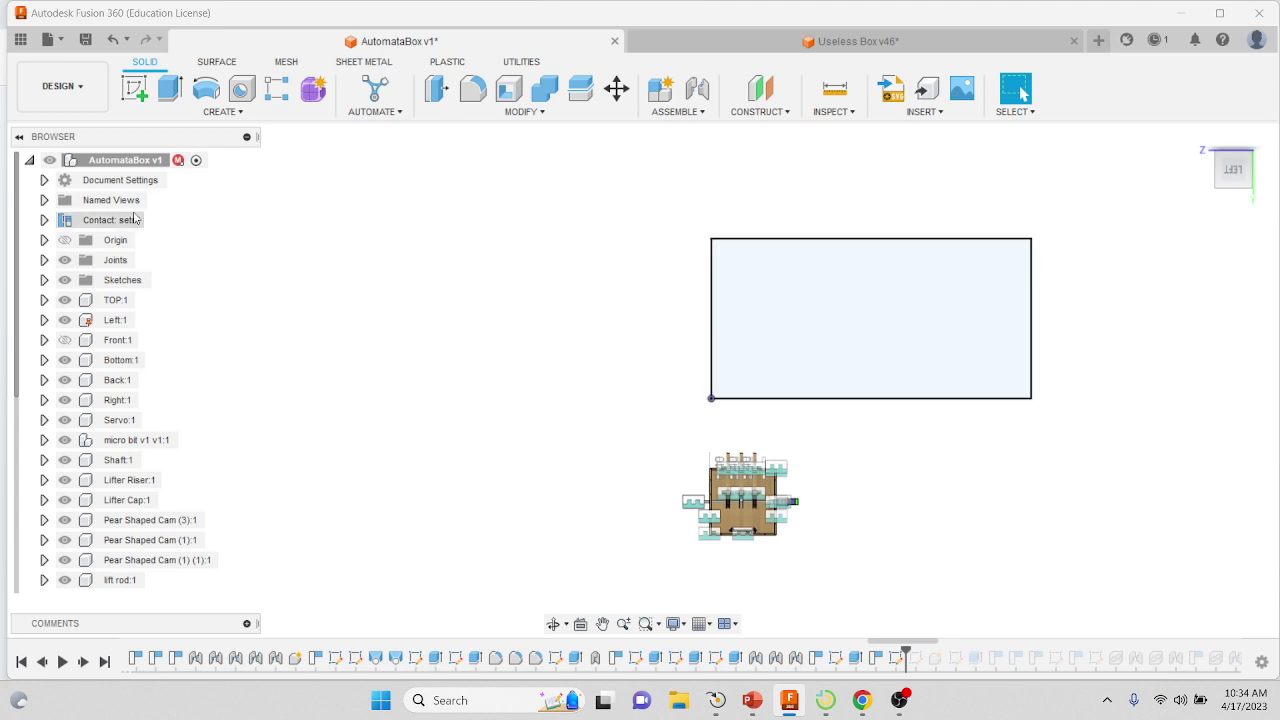
click(61, 87)
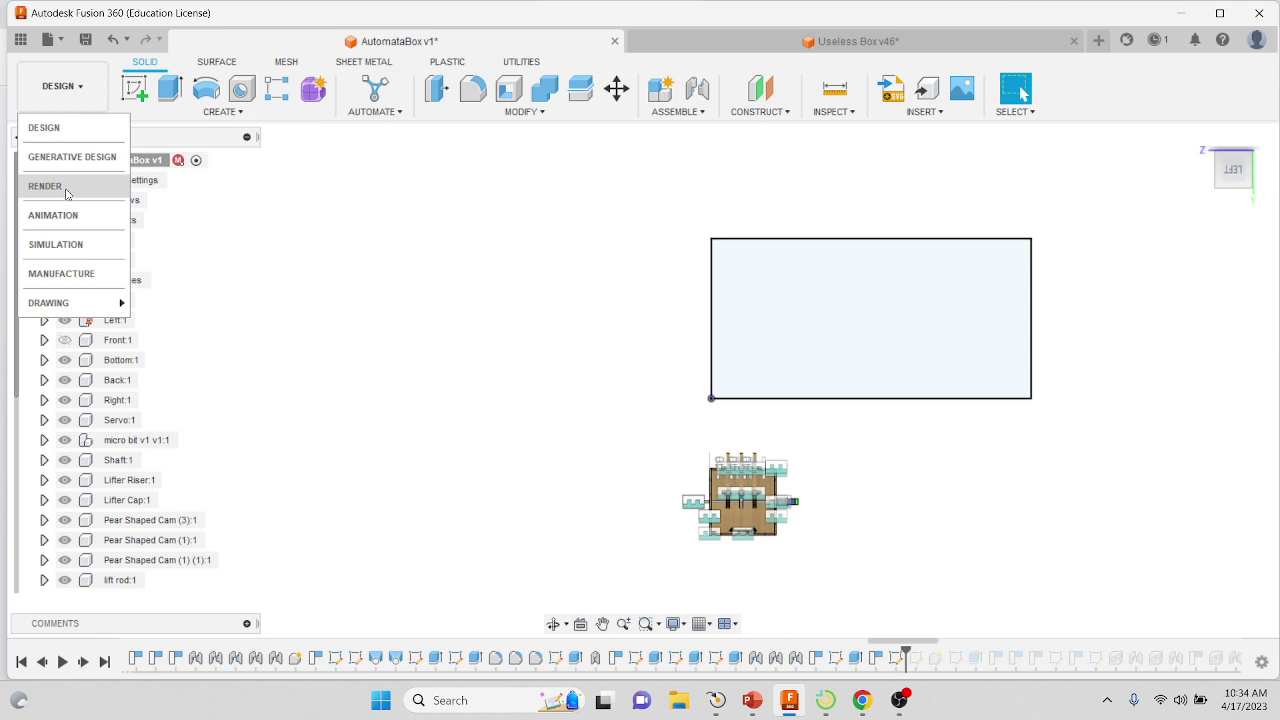
click(77, 276)
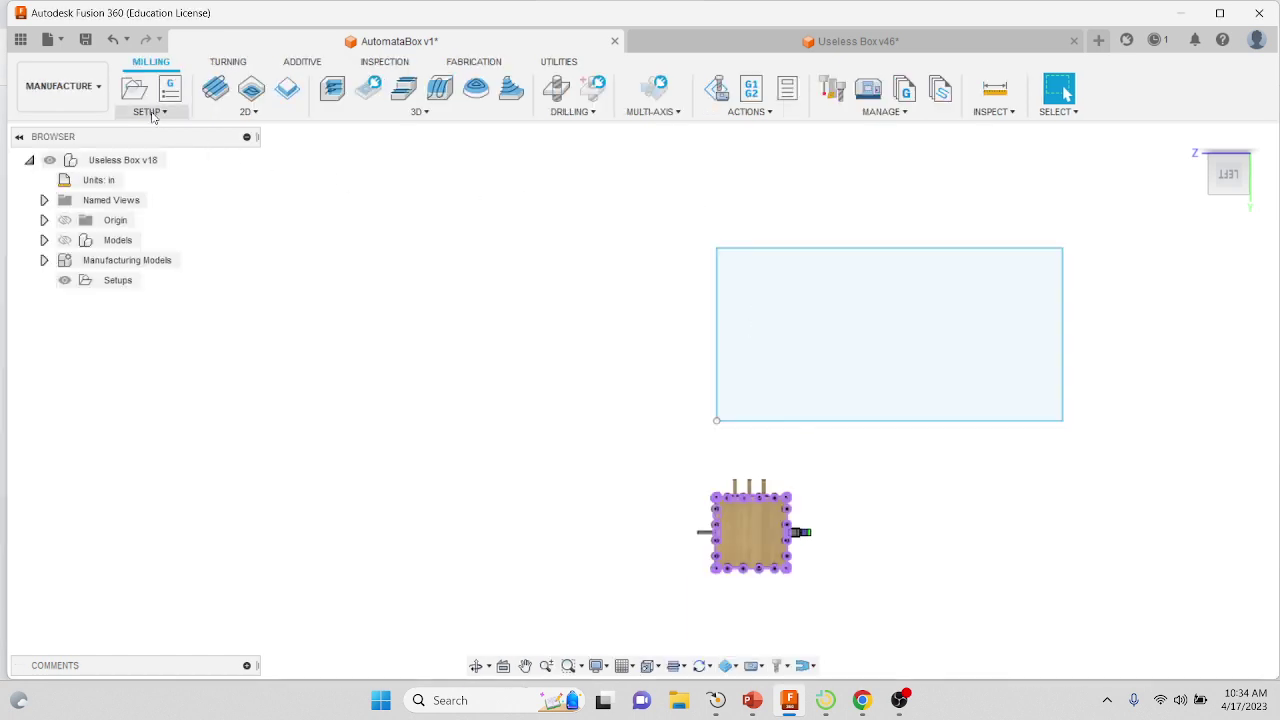
Step: Create Manufacturing Model 2 and right-click it in the expanded Manufacturing Models list
click(153, 112)
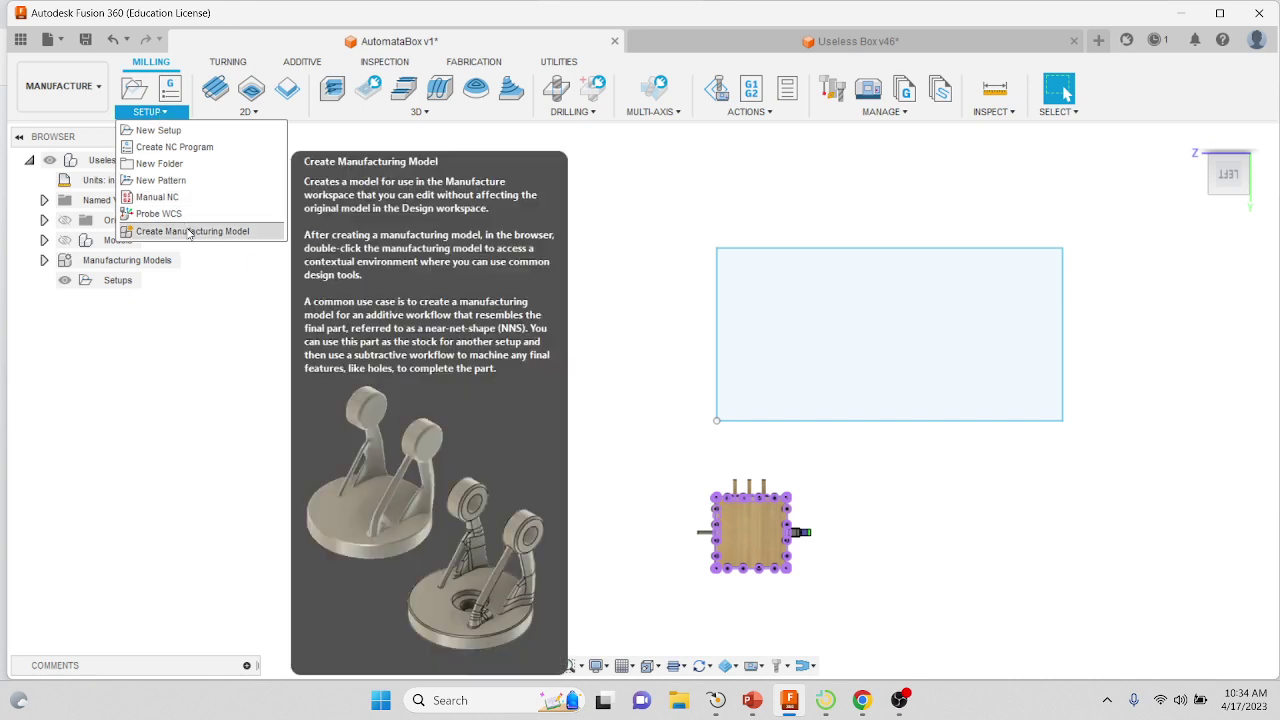
click(190, 233)
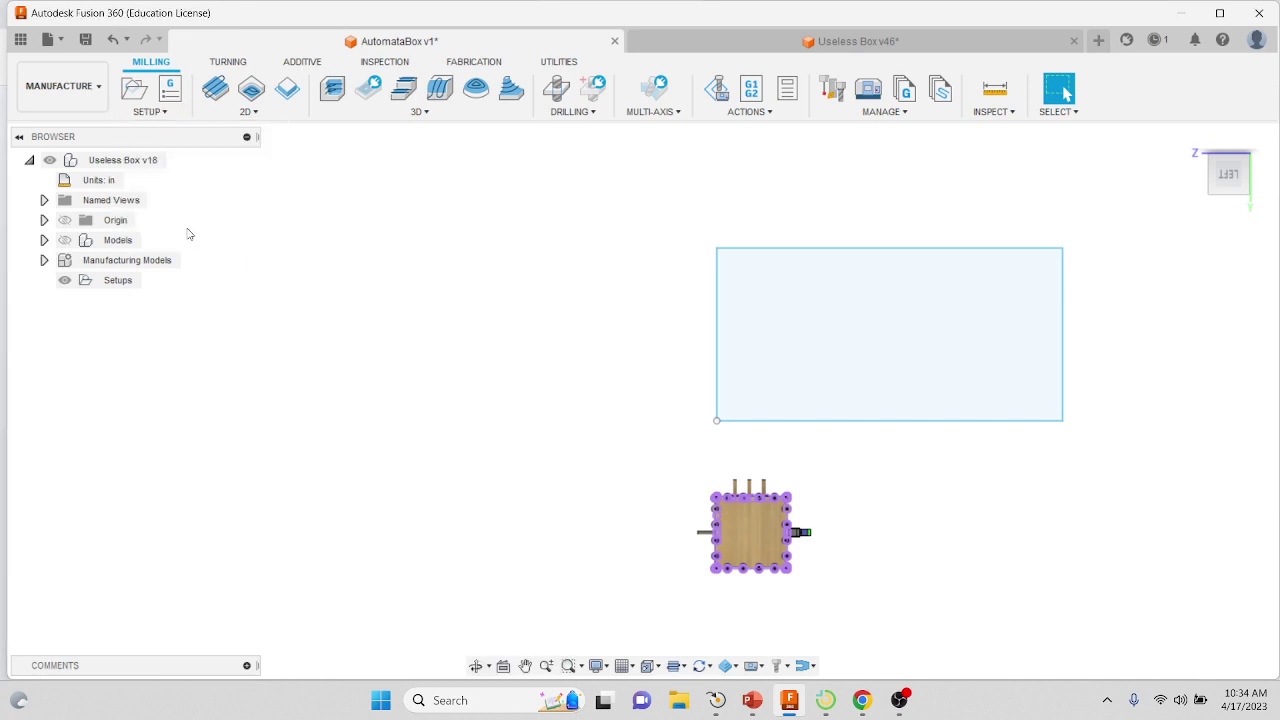
click(44, 261)
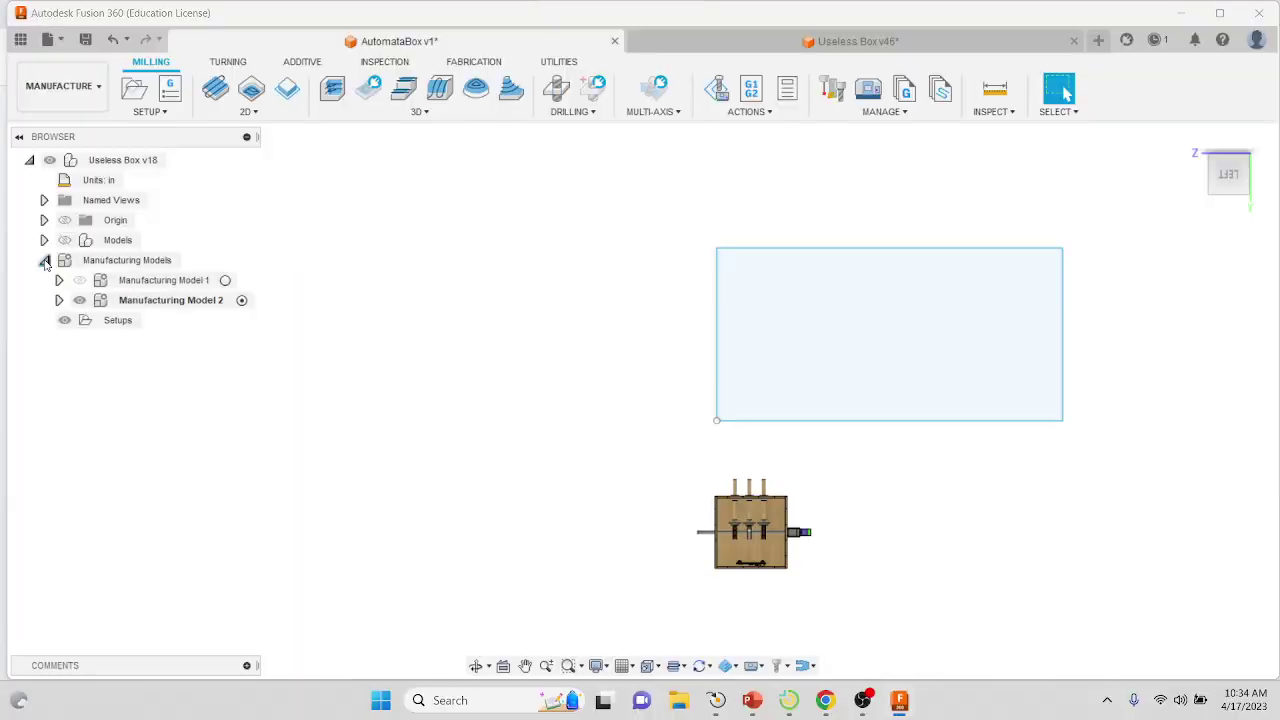
click(44, 261)
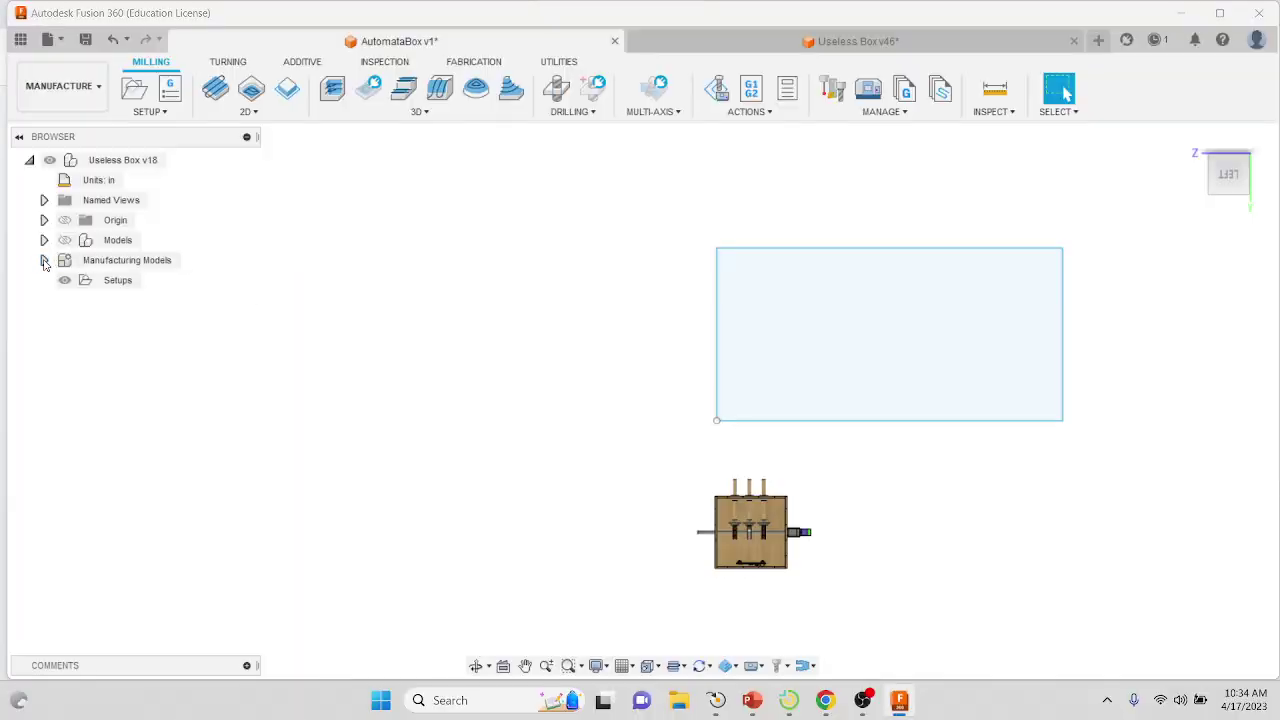
click(44, 261)
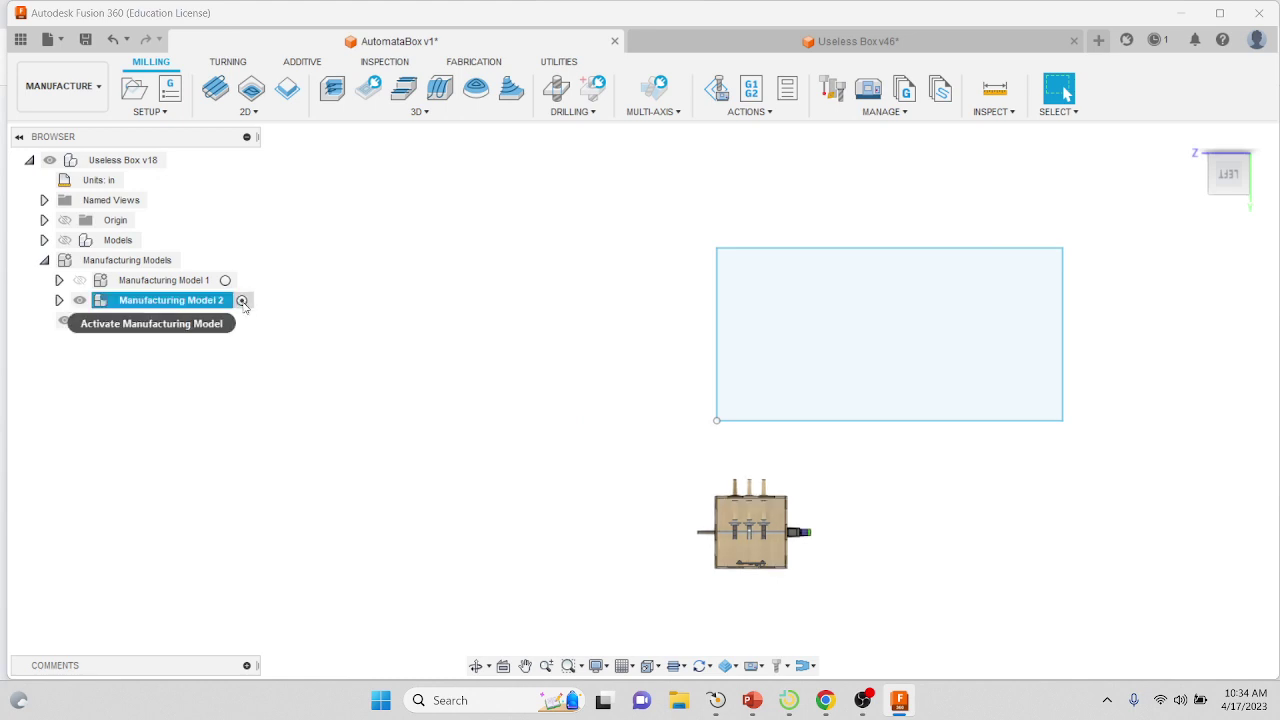
right_click(198, 304)
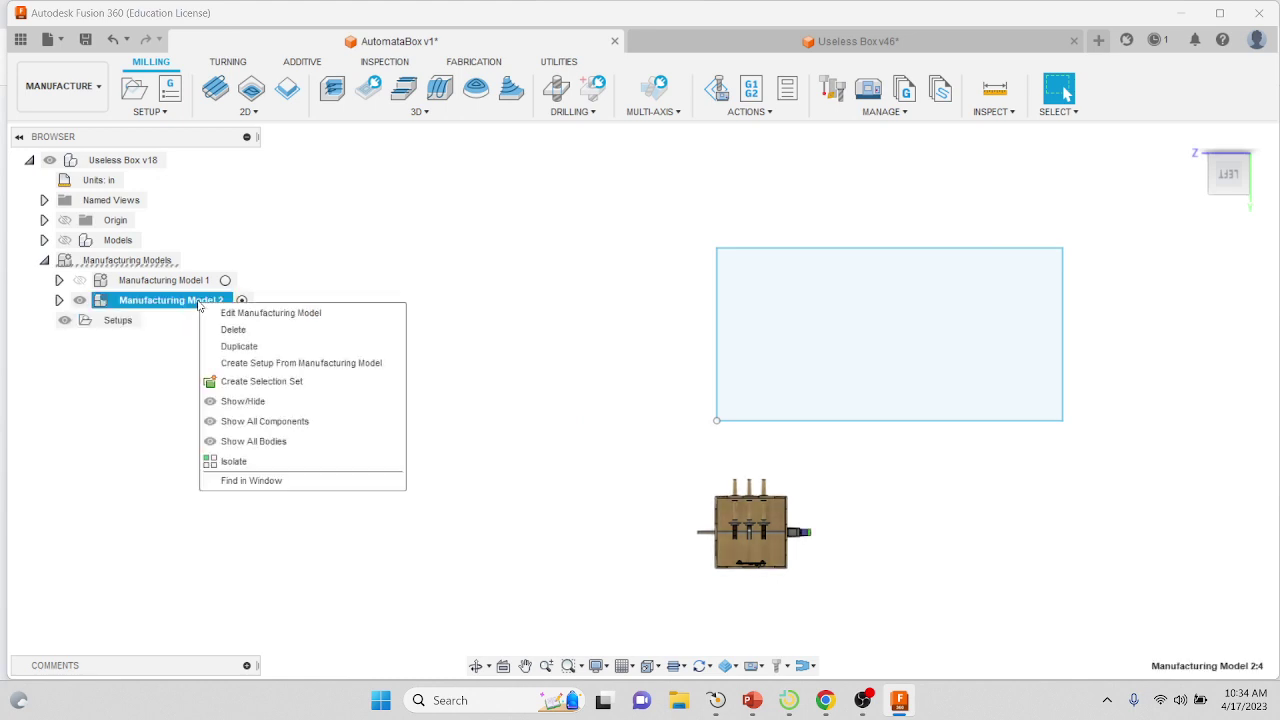
Step: Edit Manufacturing Model 2 and start the Arrange command
click(227, 313)
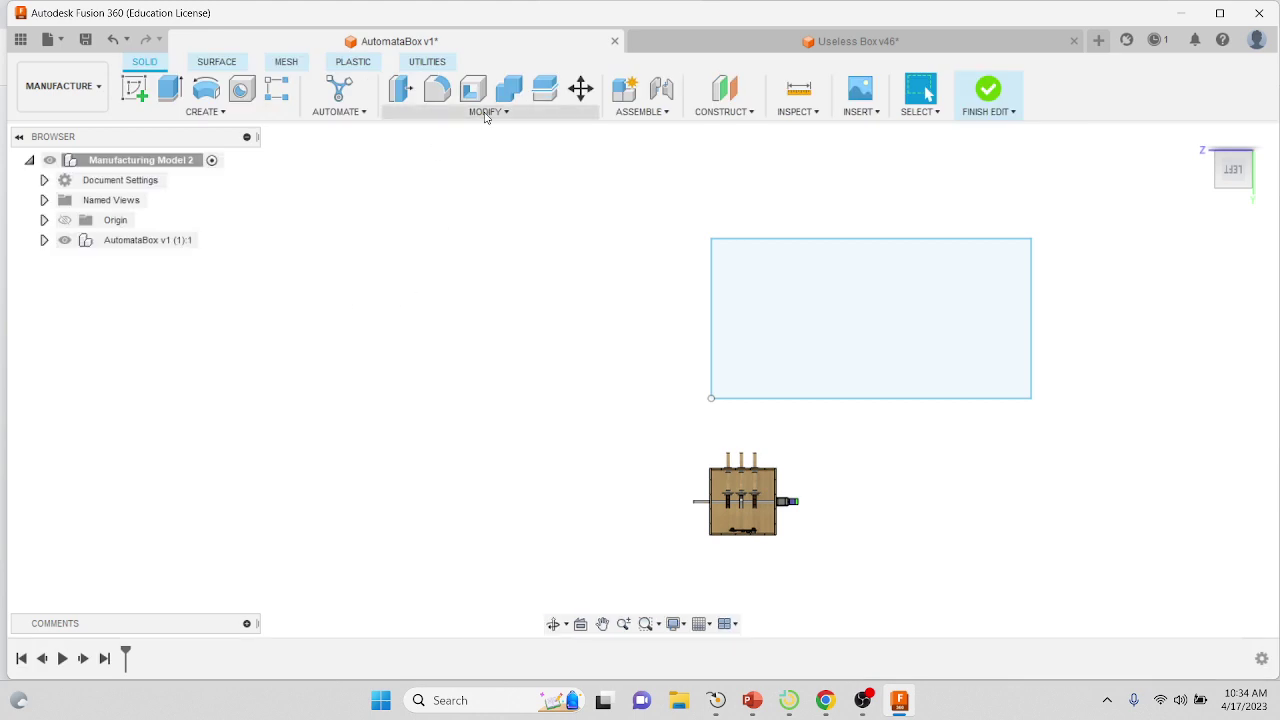
click(486, 112)
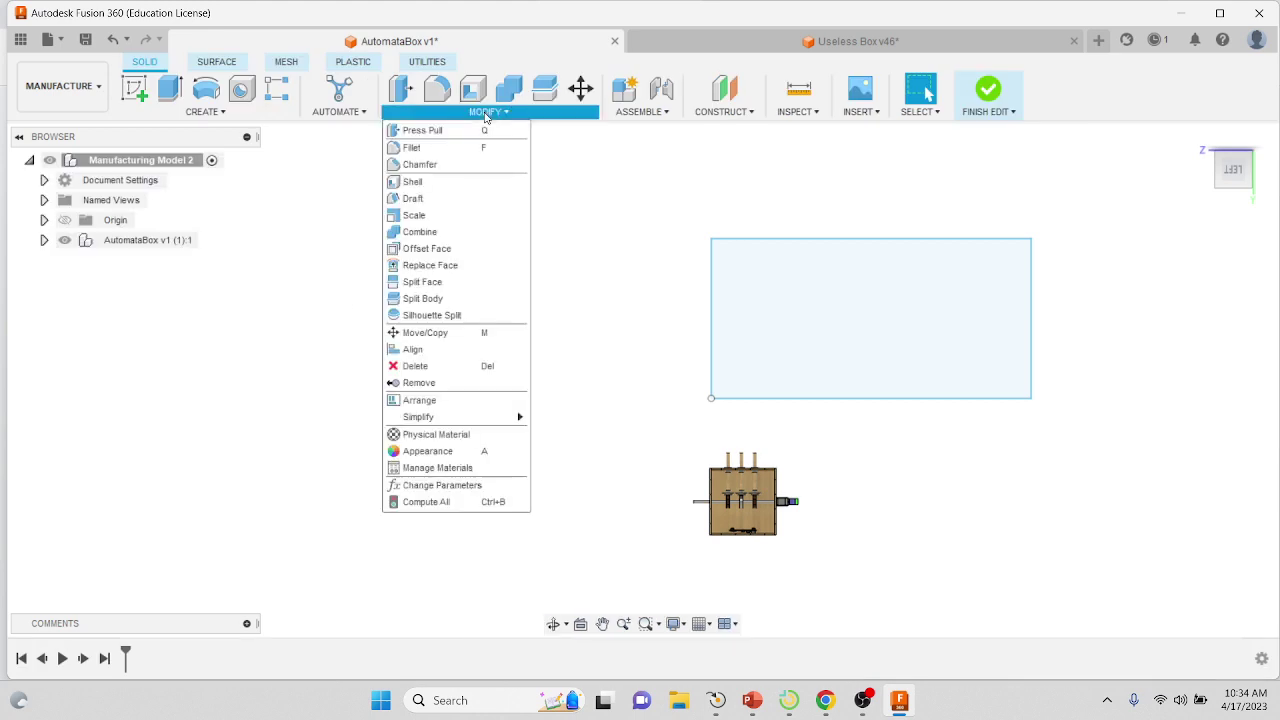
click(479, 400)
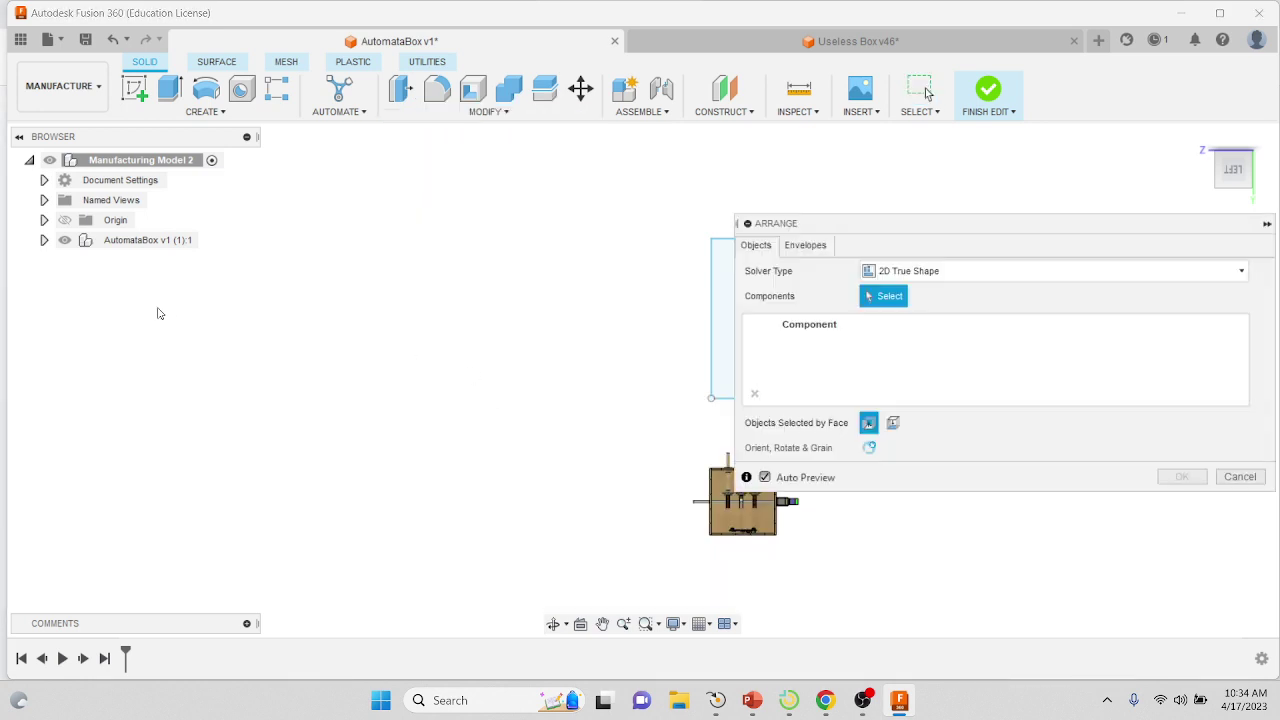
middle_drag(575, 381, 286, 363)
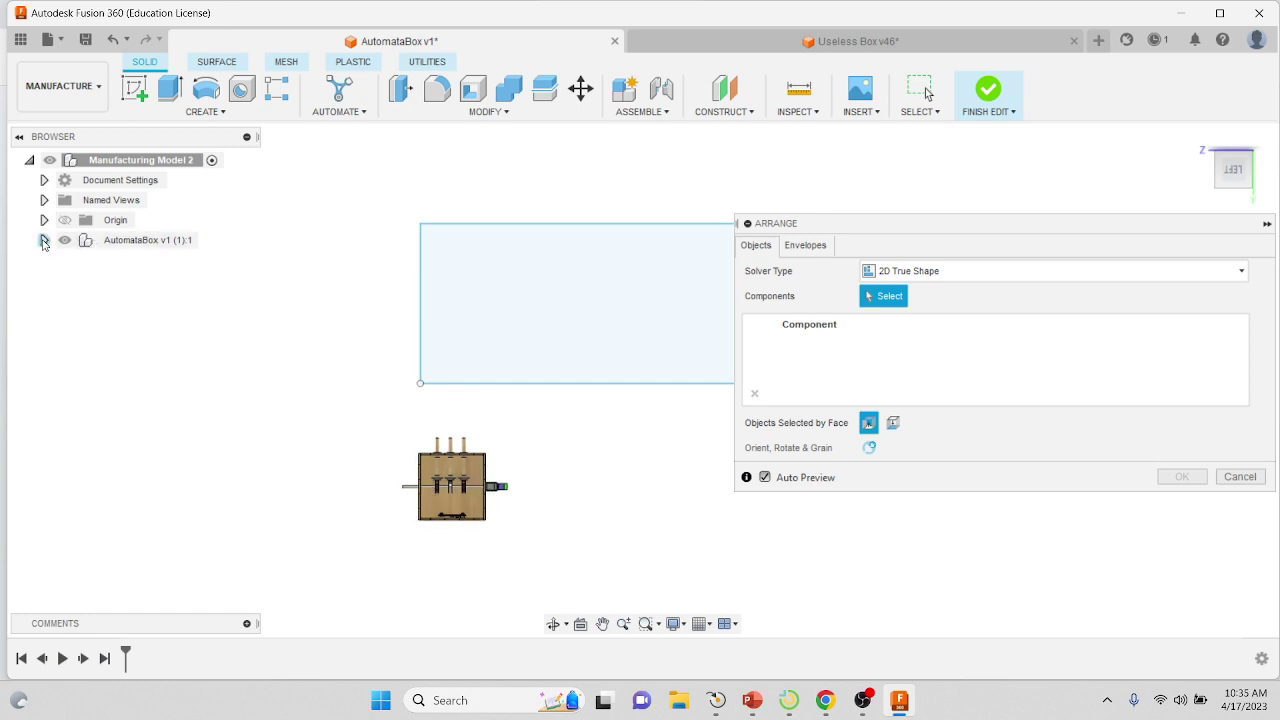
Step: Select the TOP, Left, Bottom, Back and Right panels to arrange, then go to Envelopes
click(44, 240)
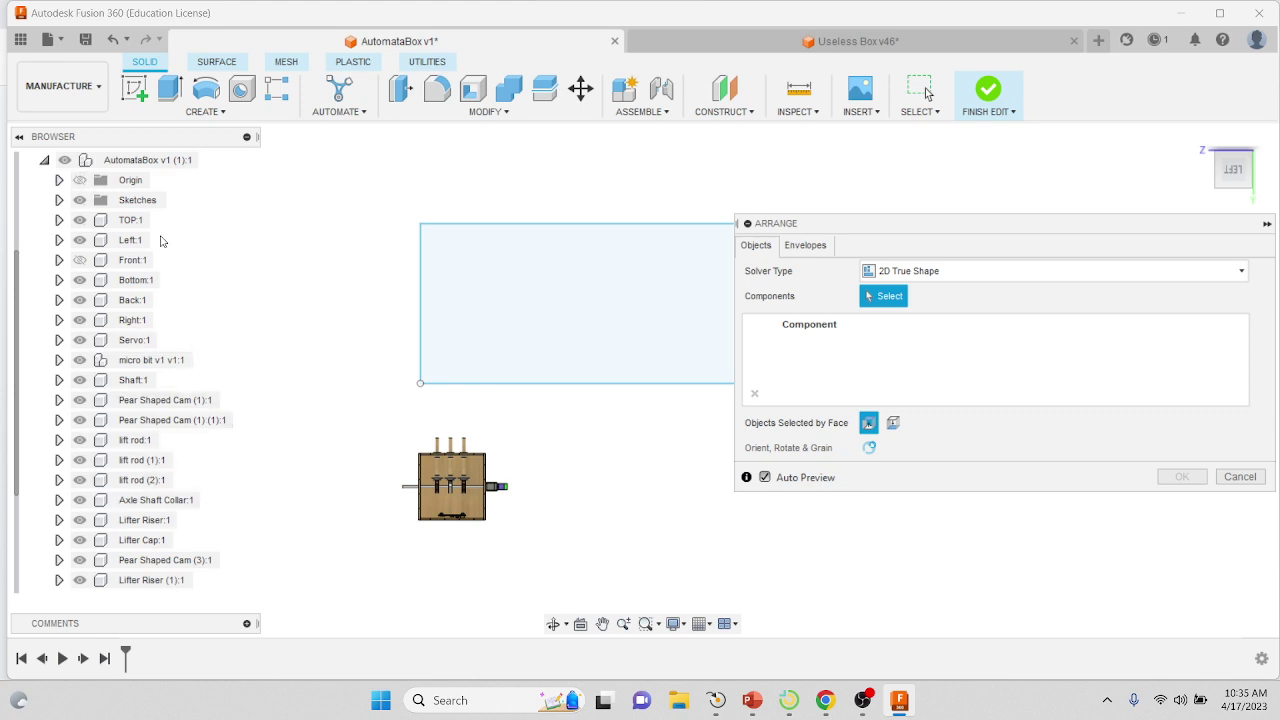
click(138, 222)
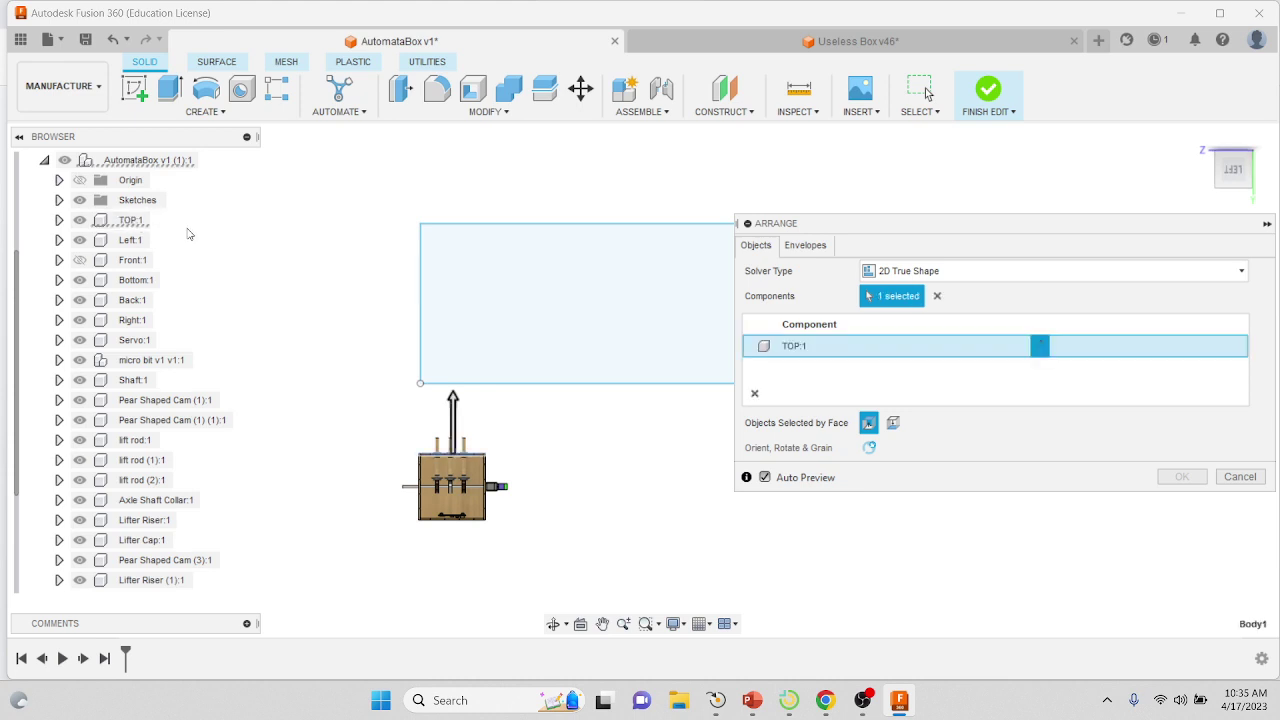
click(148, 241)
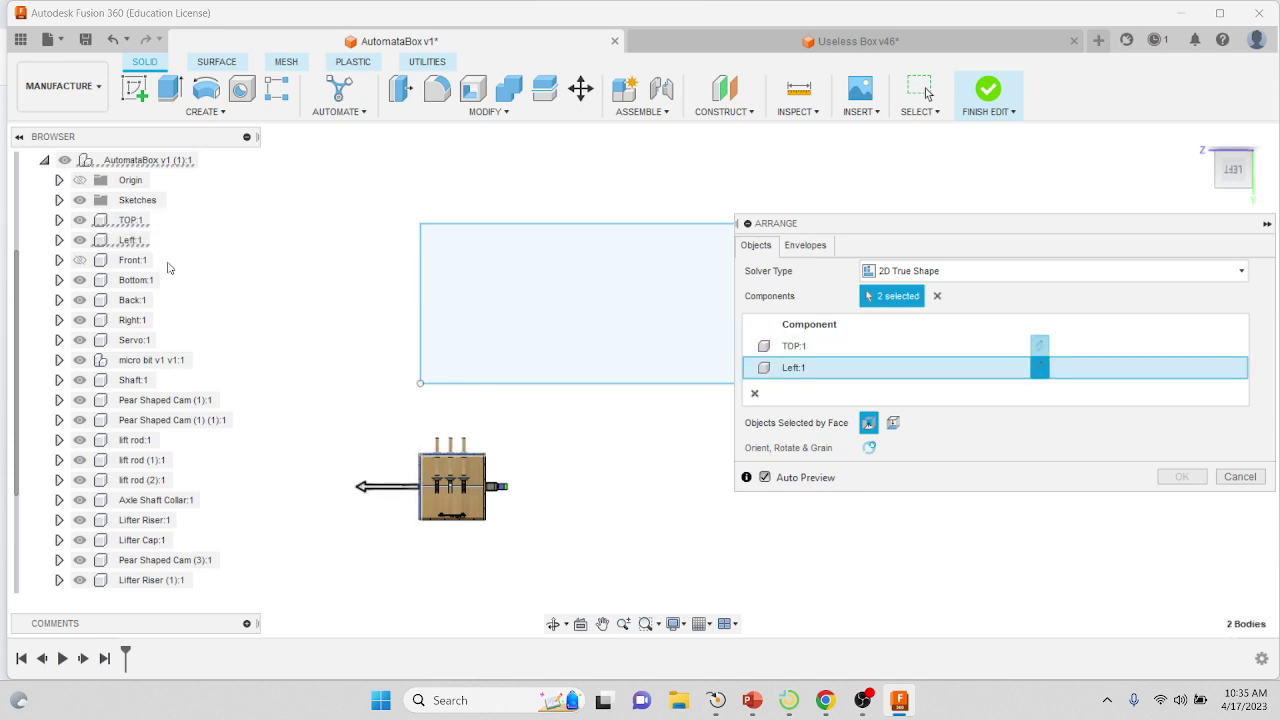
click(145, 281)
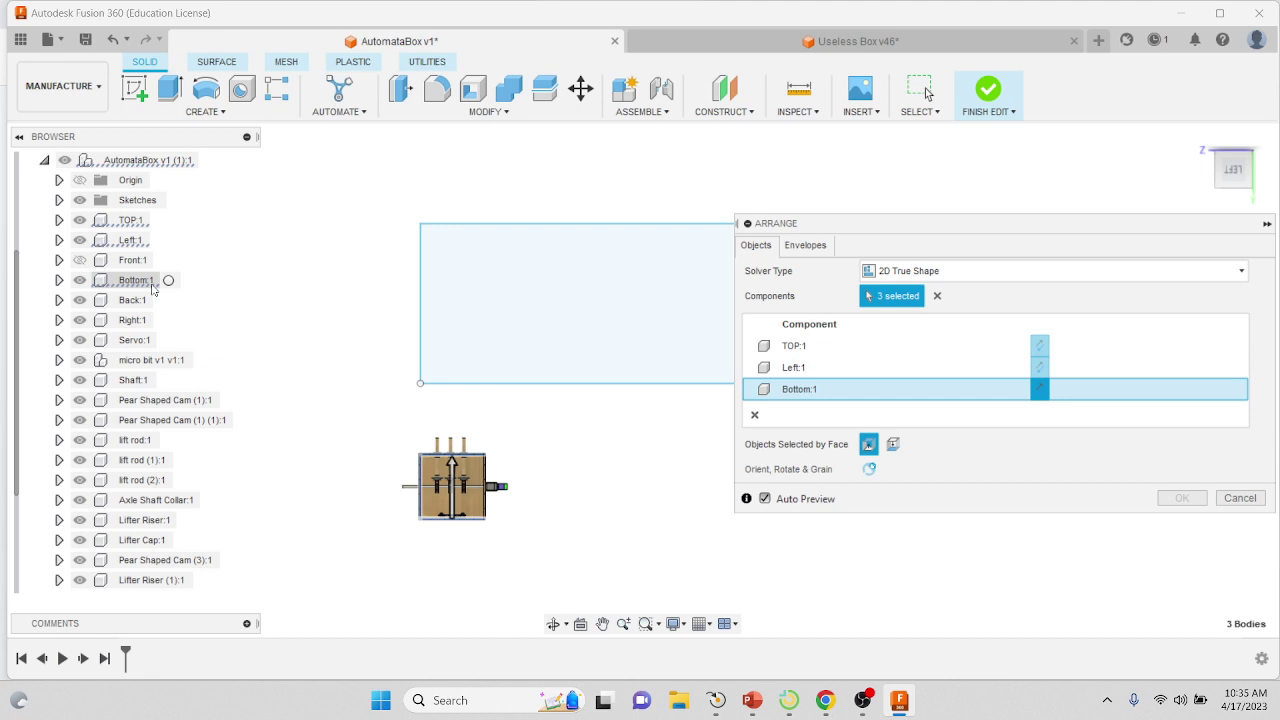
click(142, 301)
click(135, 320)
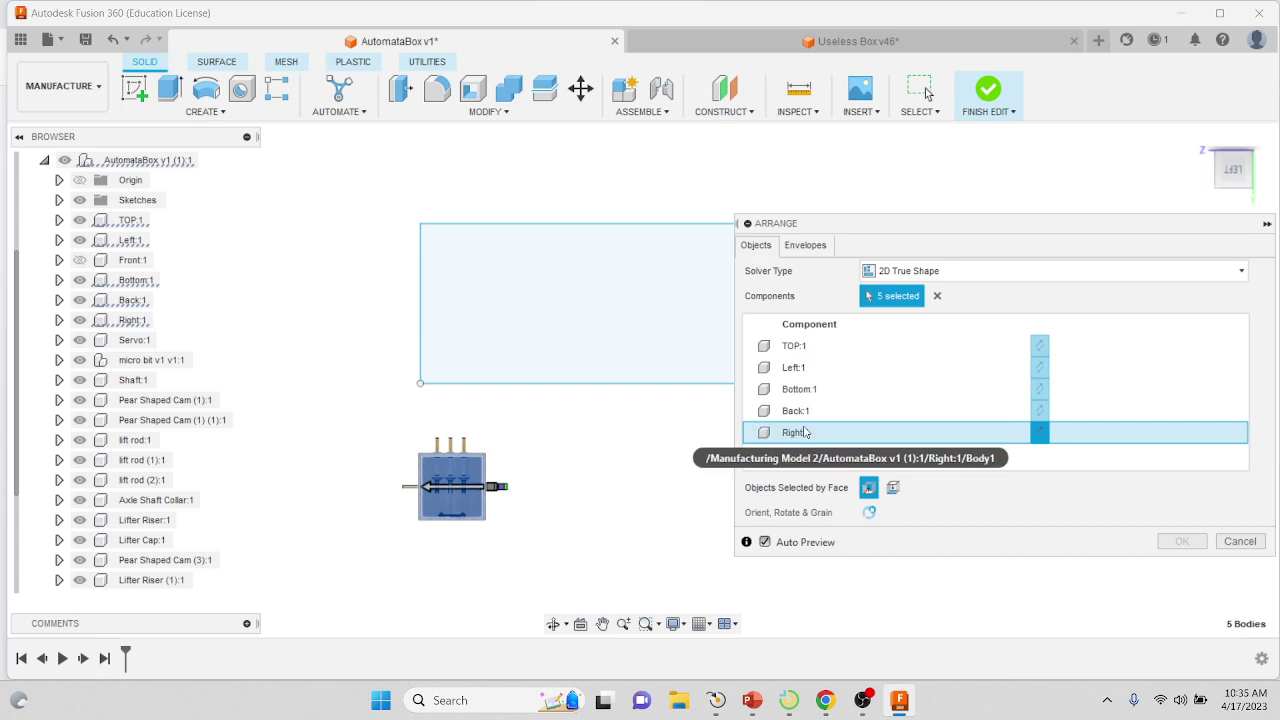
click(812, 249)
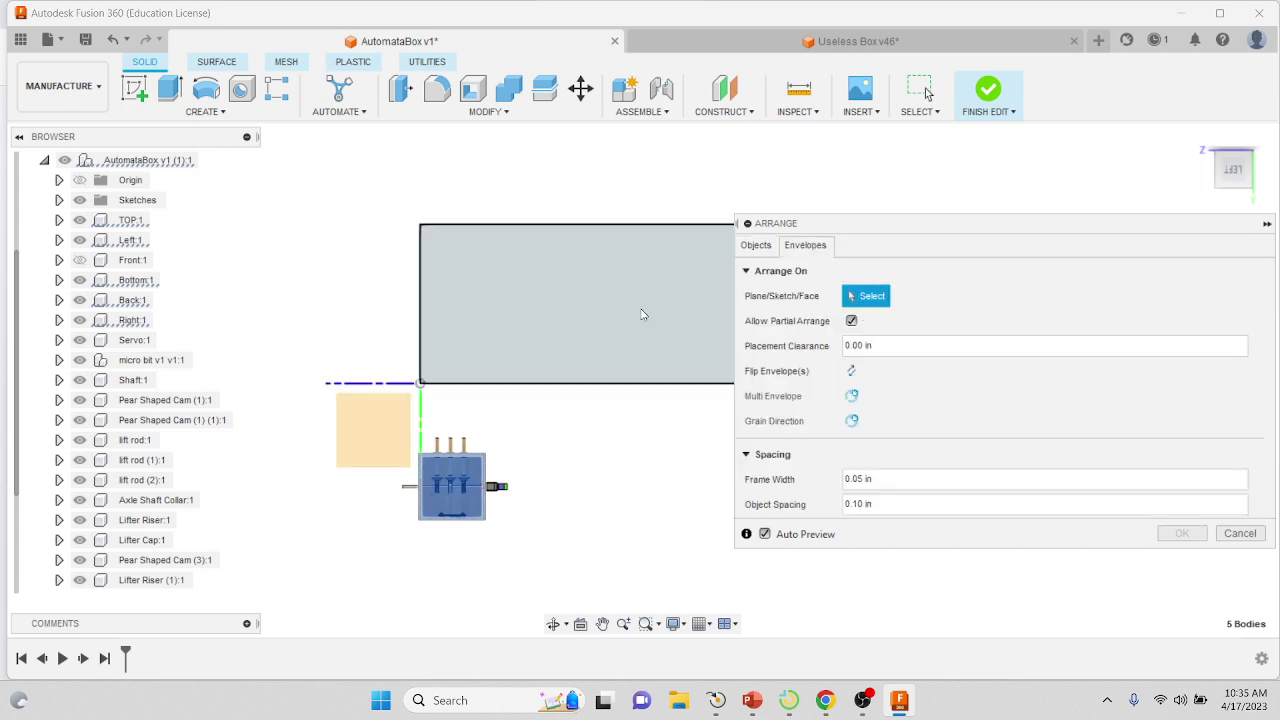
Step: Nest the five panels on the sheet face with 0.10 in object spacing
click(643, 315)
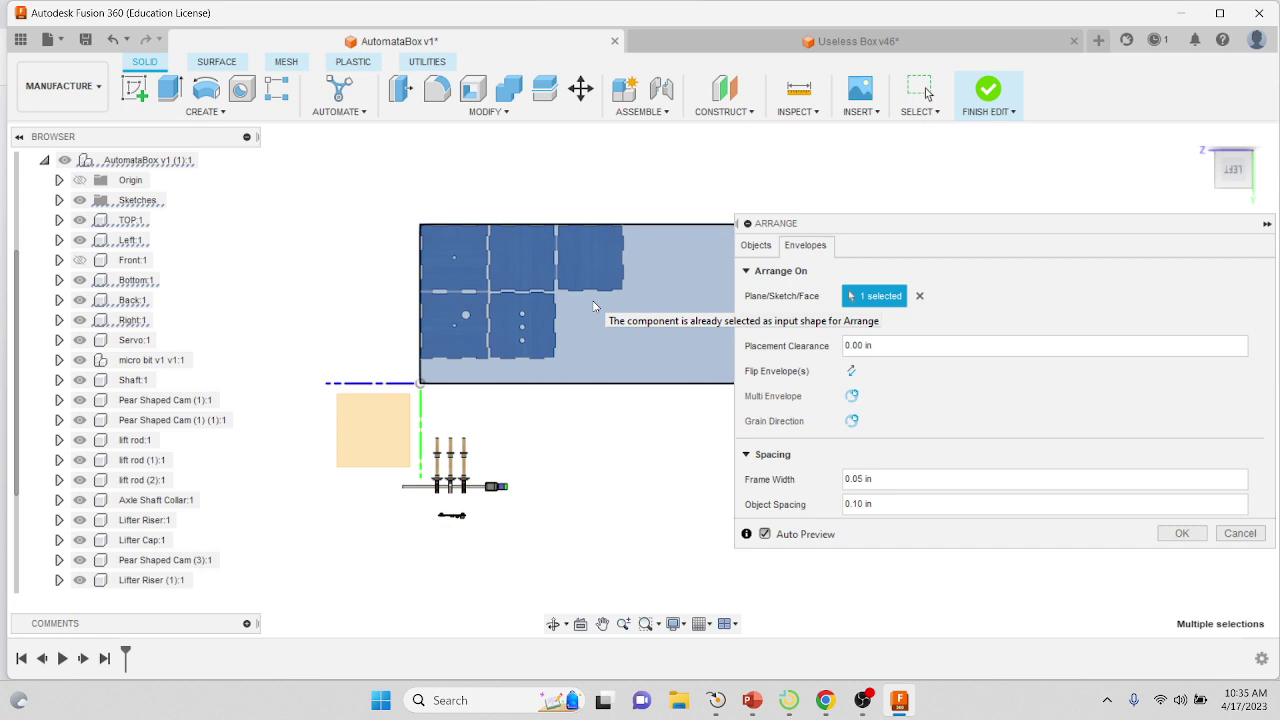
scroll(593, 306, up, 3)
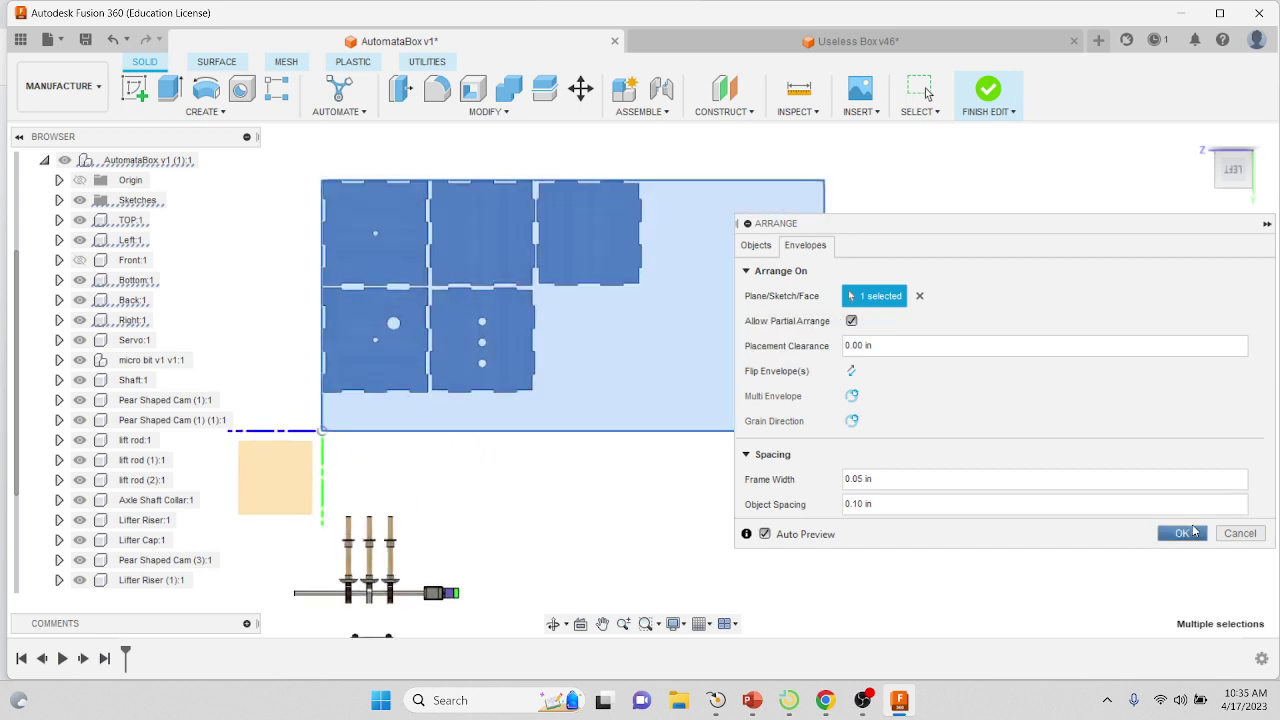
click(1188, 533)
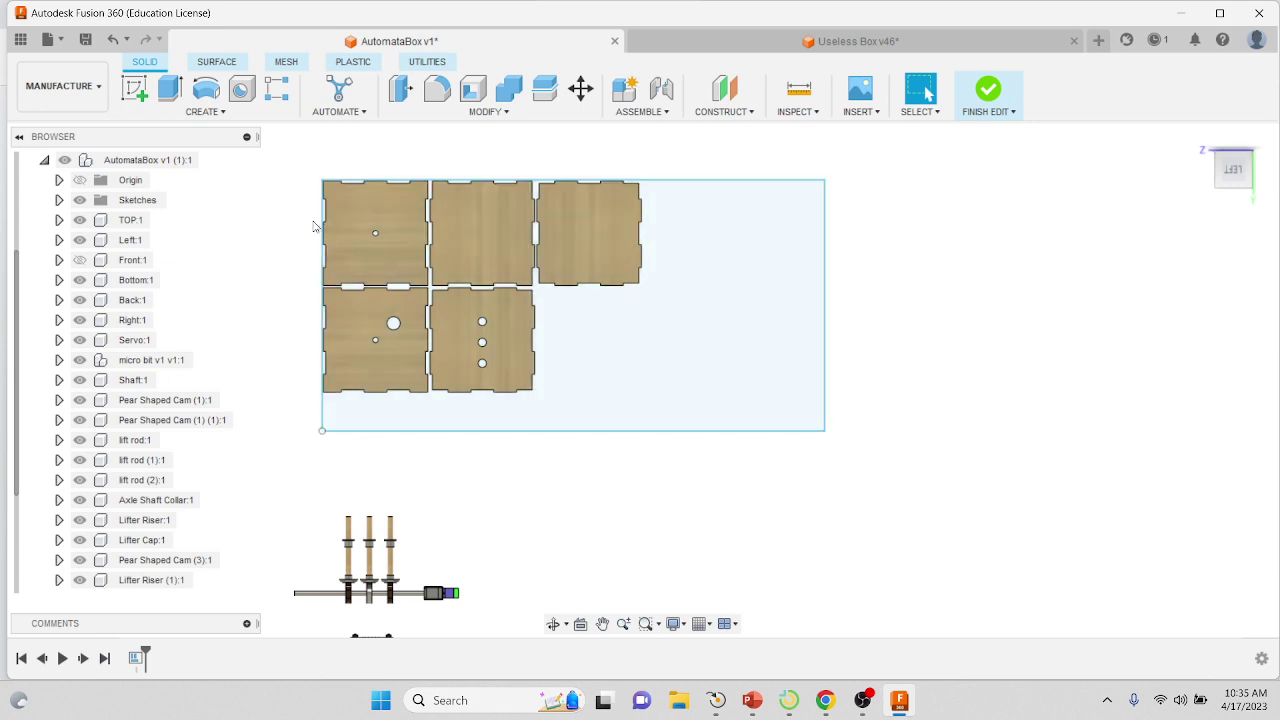
scroll(313, 226, up, 2)
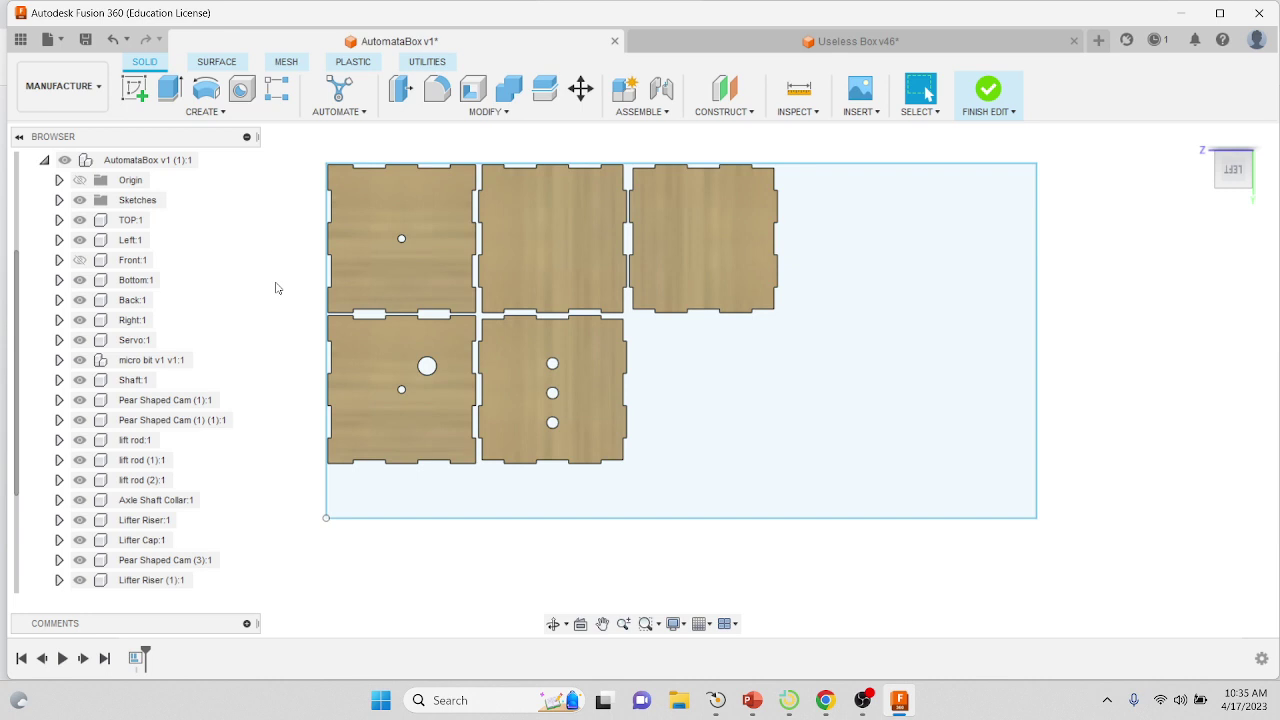
Step: Create a new sketch on the arrange sheet face beneath the nested panels
click(146, 94)
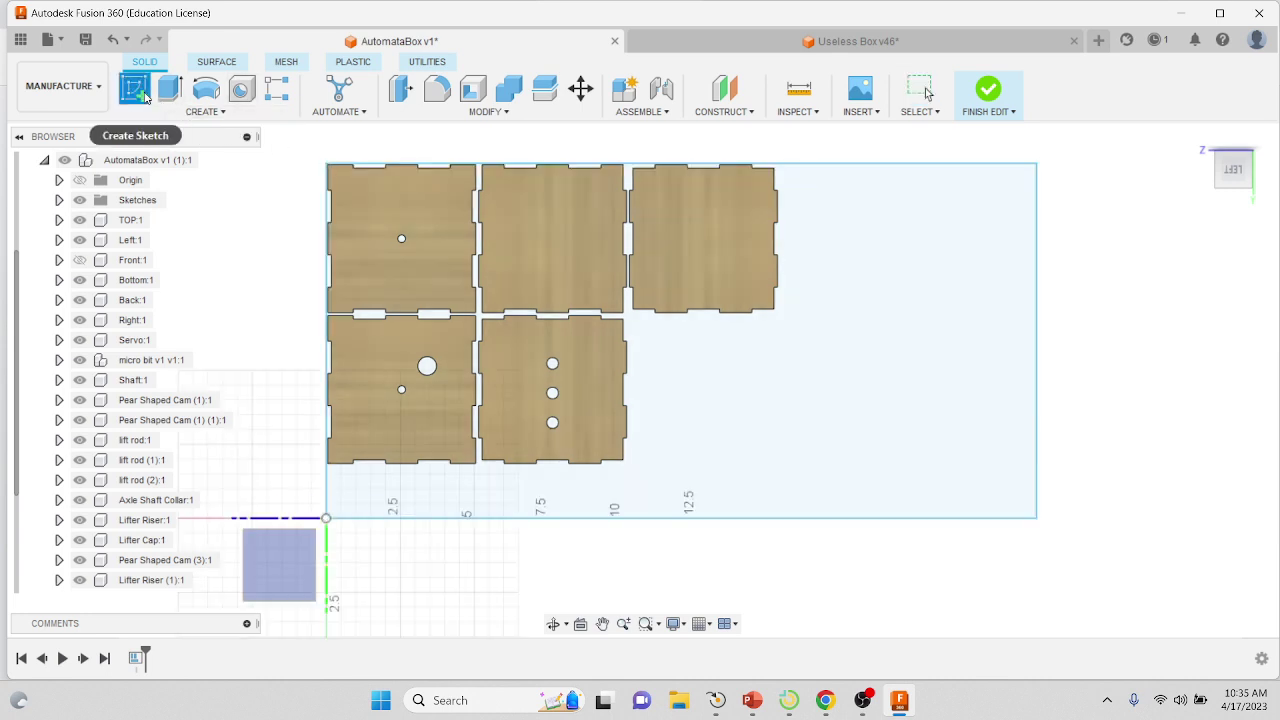
click(460, 285)
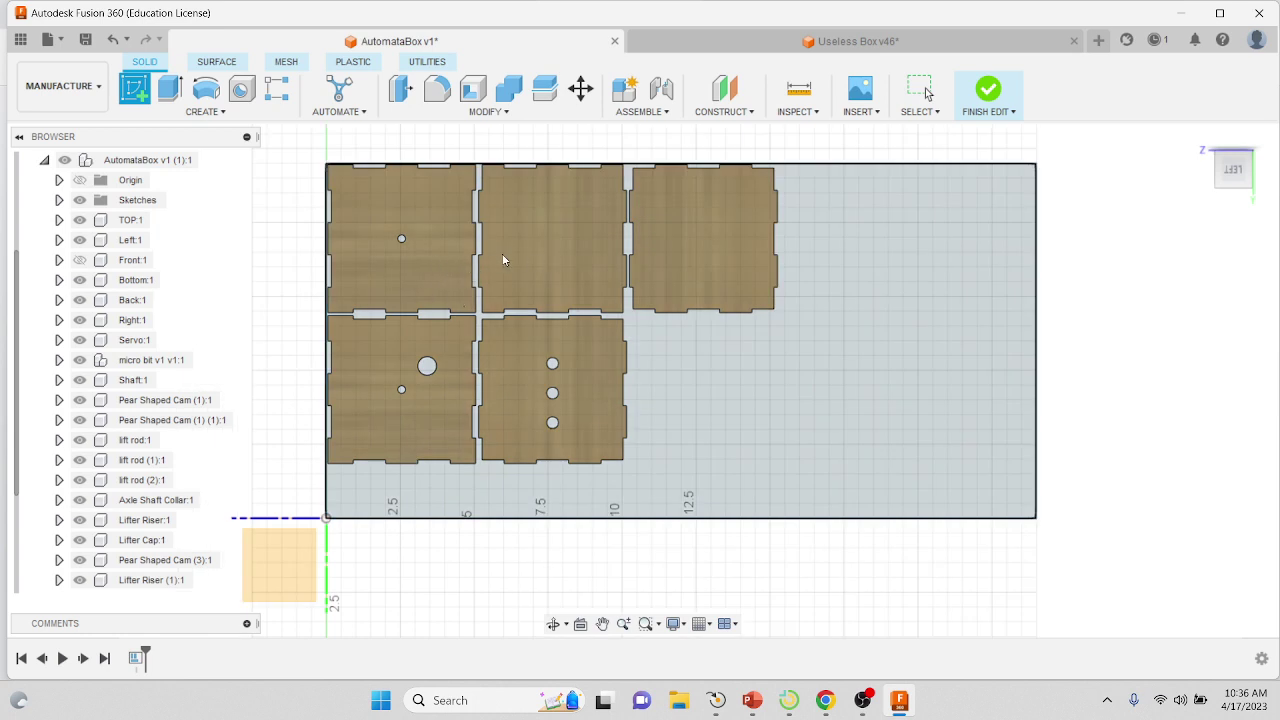
click(531, 263)
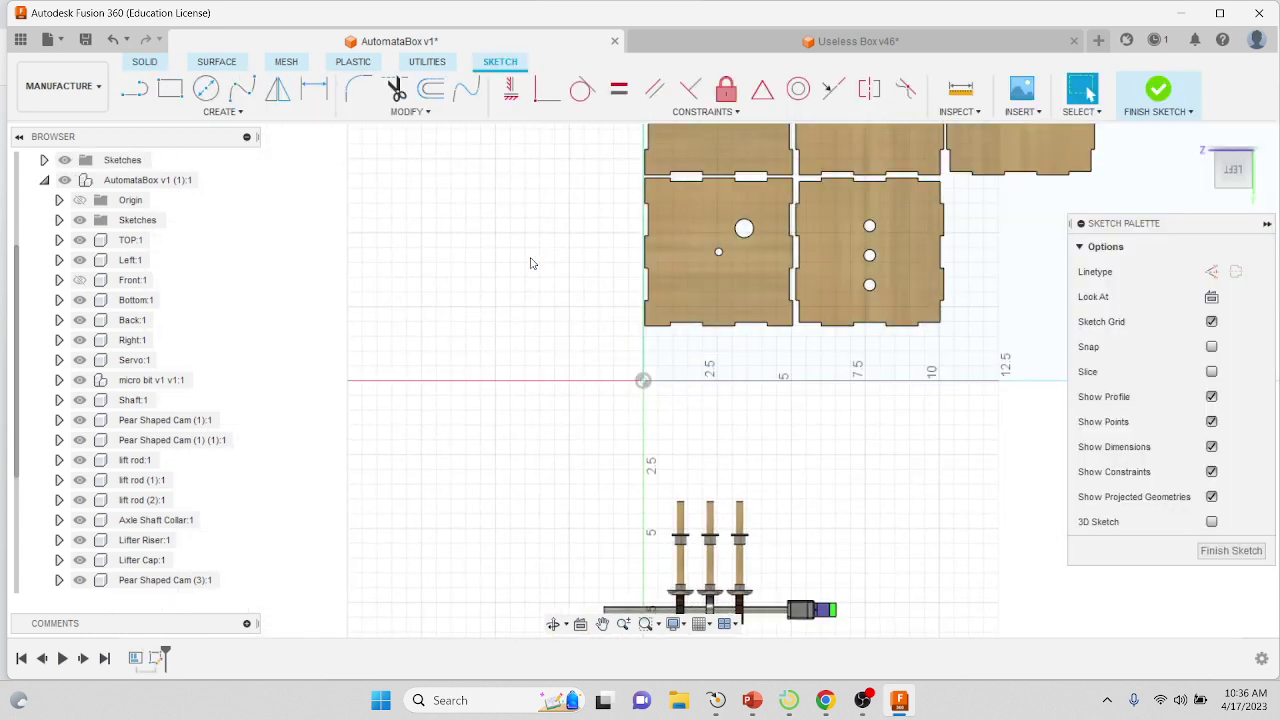
middle_drag(537, 275, 437, 440)
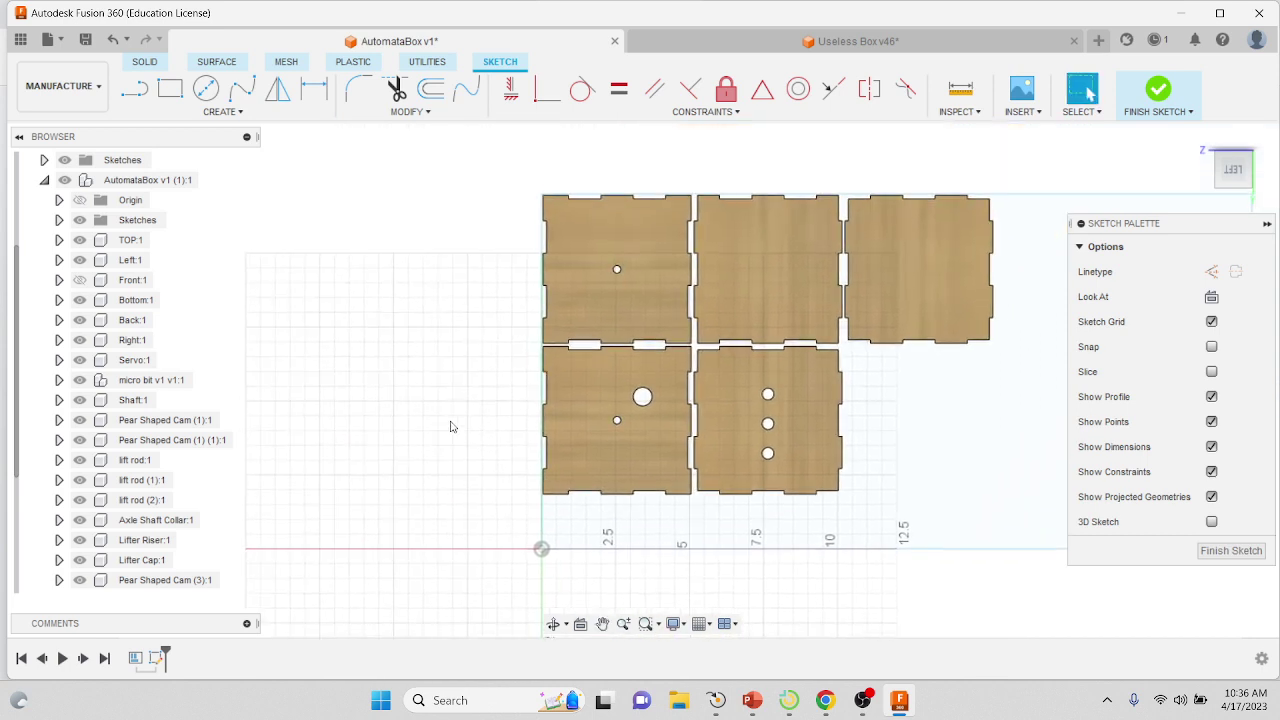
Step: Project the five nested panel faces, with their holes, into the sheet sketch
click(269, 113)
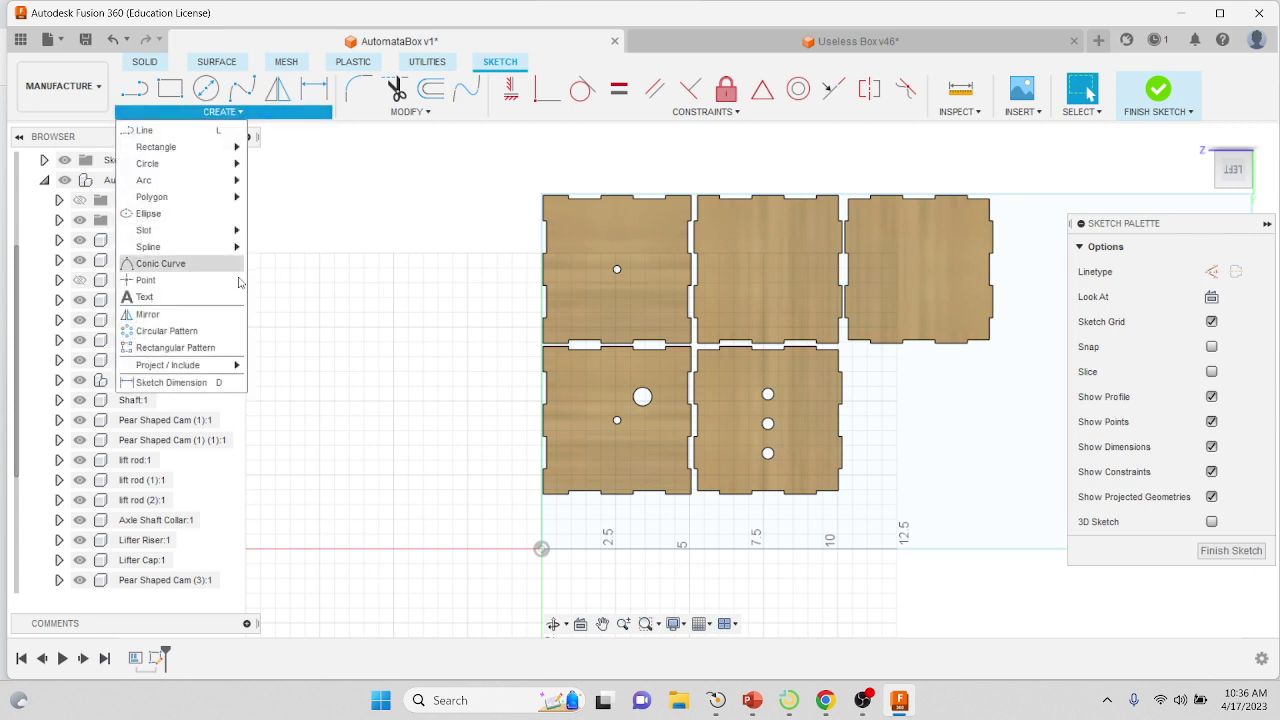
mouse_move(234, 365)
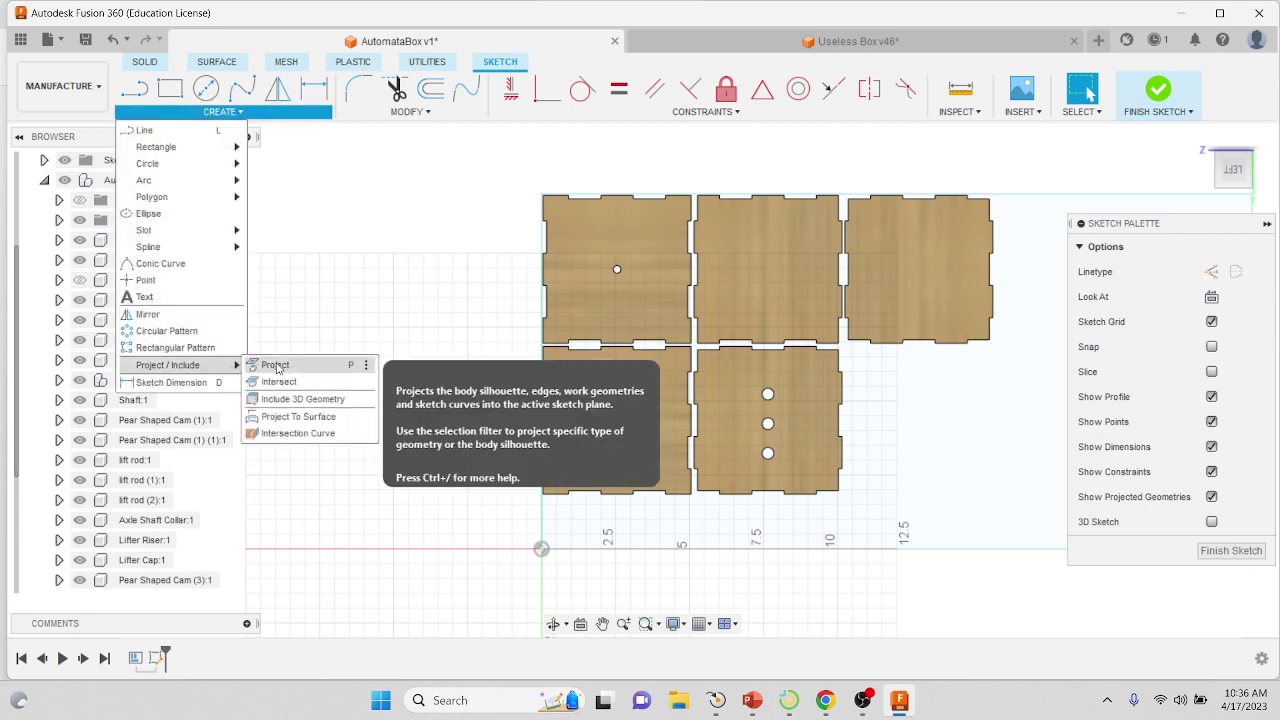
click(274, 366)
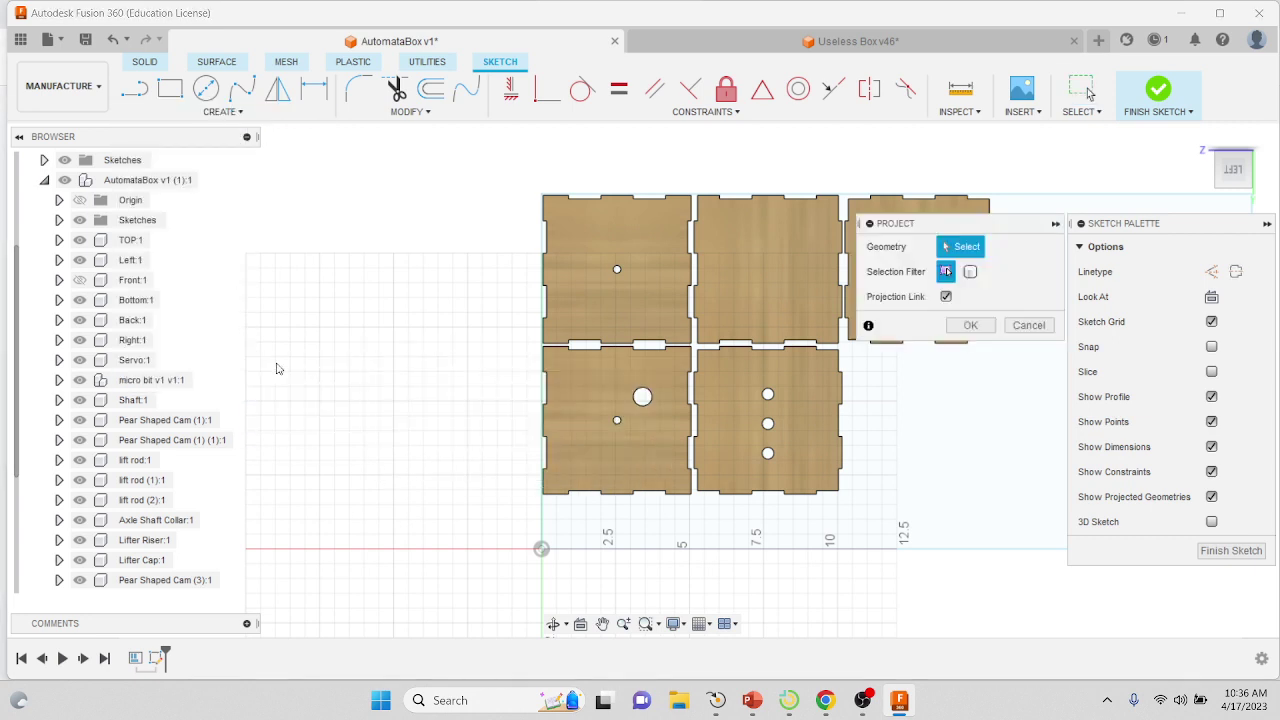
click(657, 309)
click(728, 303)
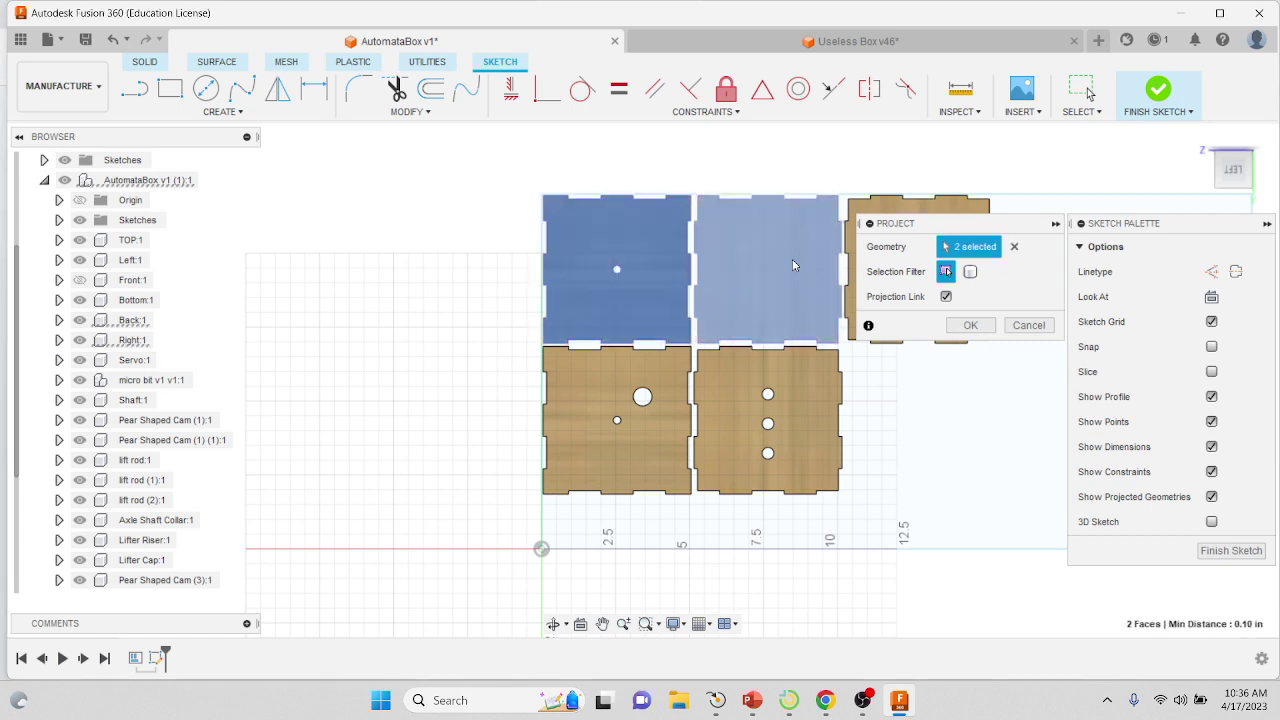
click(874, 208)
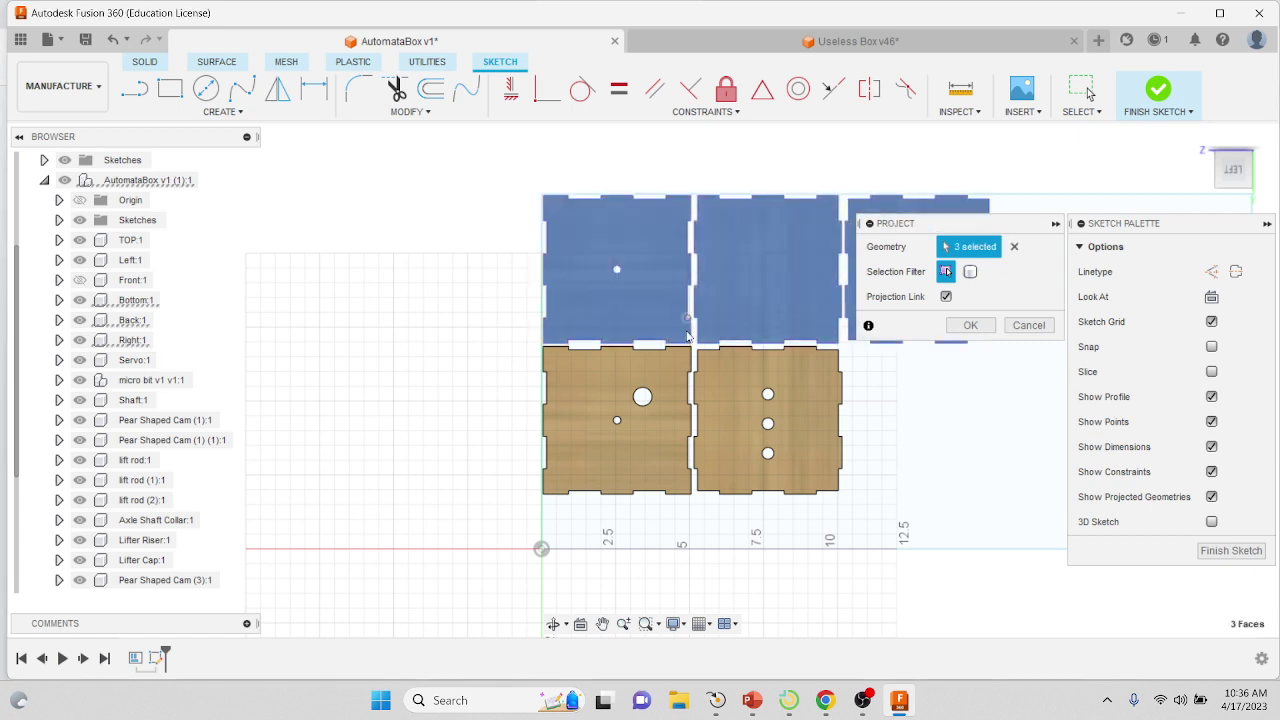
click(676, 380)
click(741, 379)
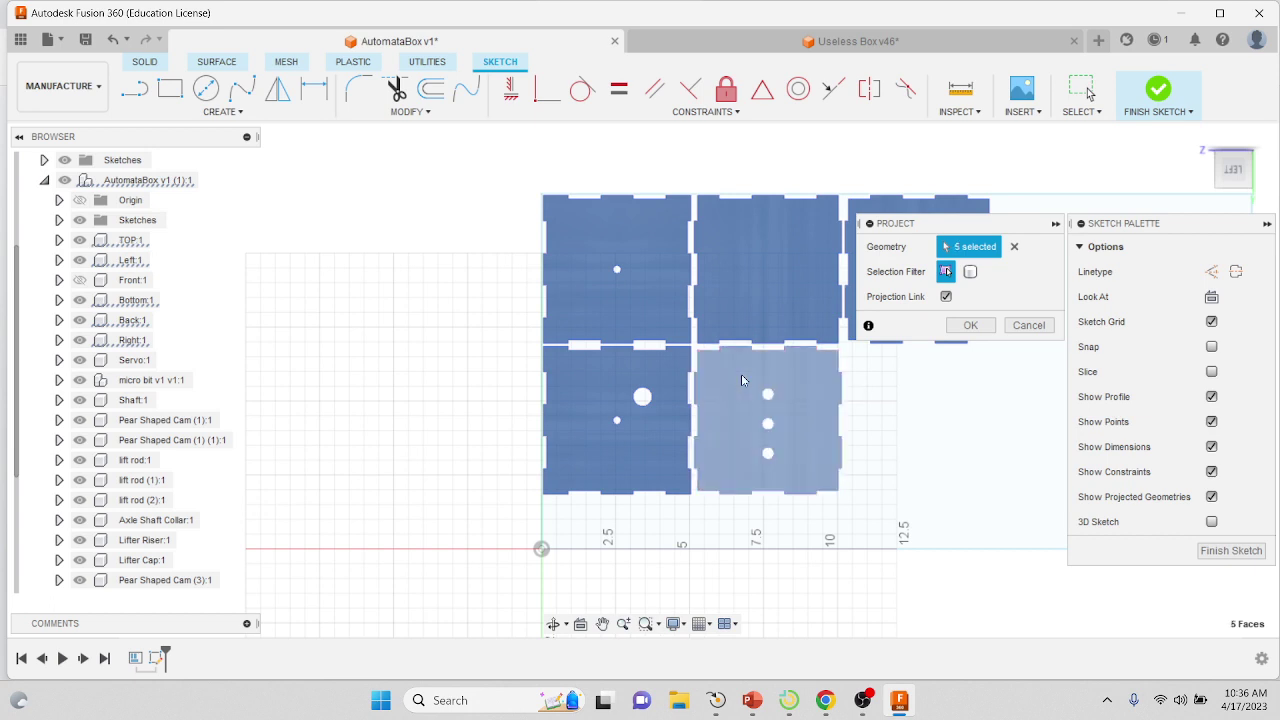
click(970, 325)
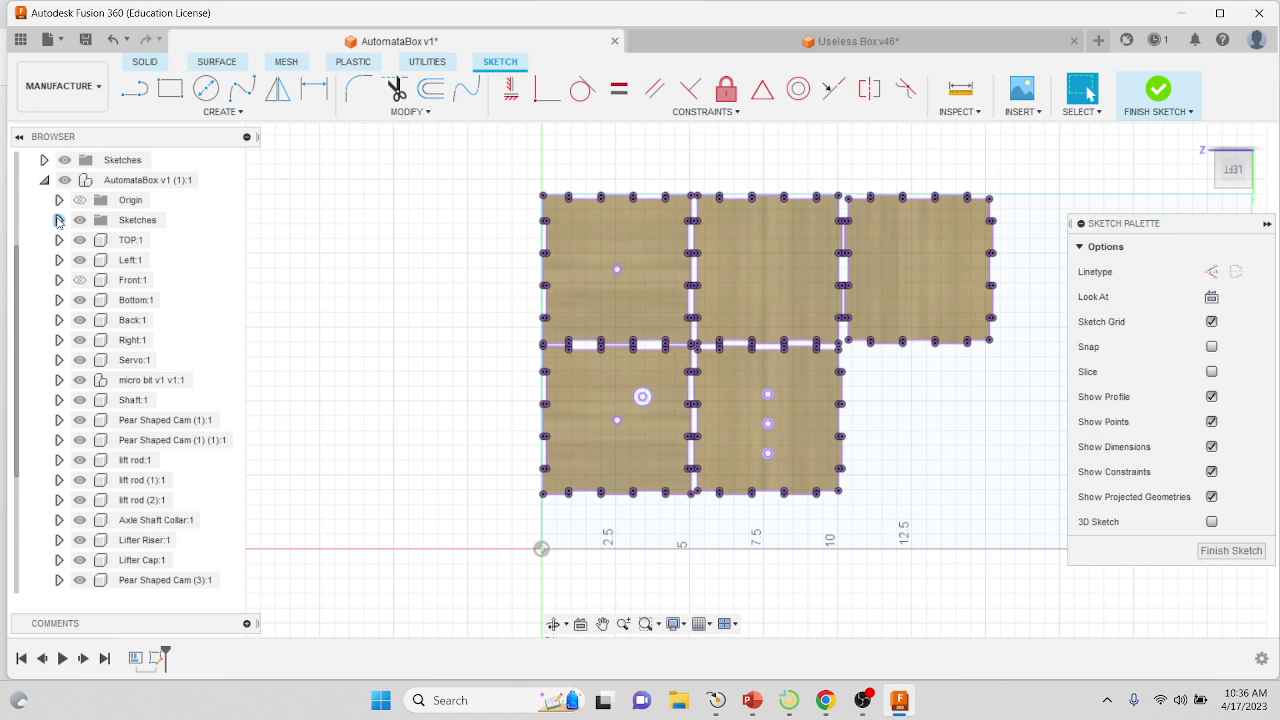
Step: Toggle sketch visibility in the Browser, leaving Sketch1's projected panel outlines shown
click(58, 220)
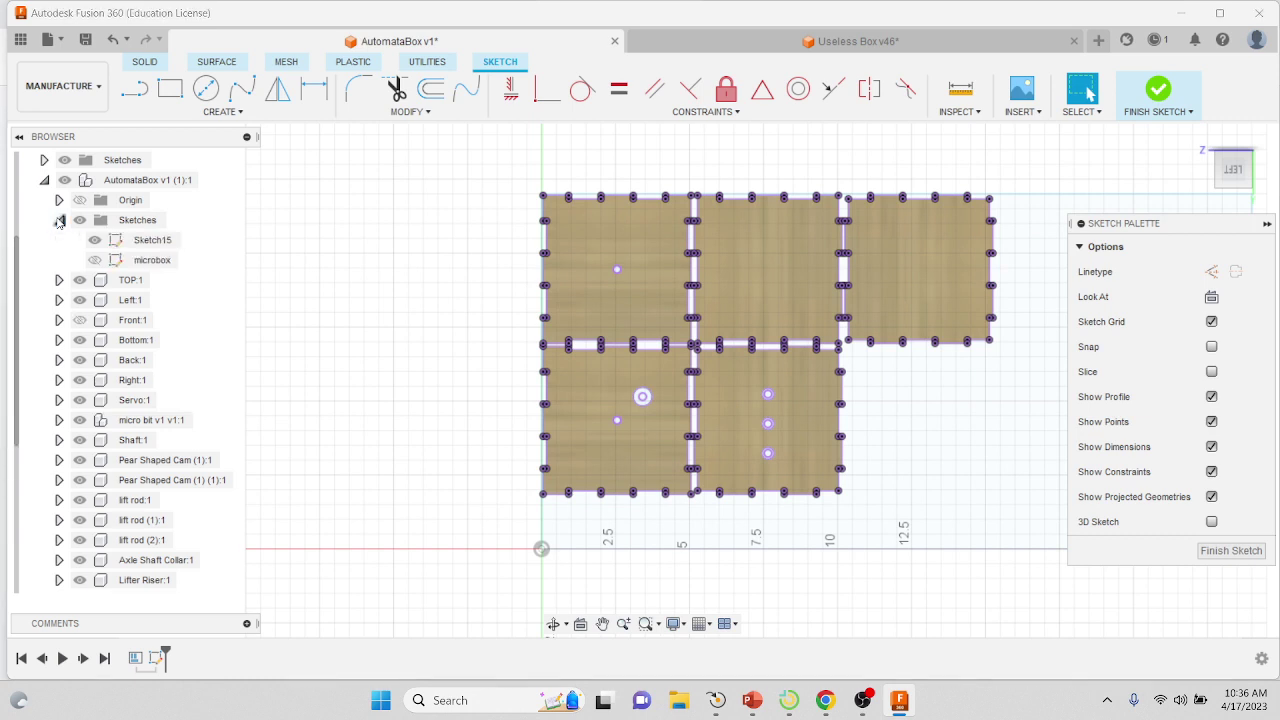
click(59, 220)
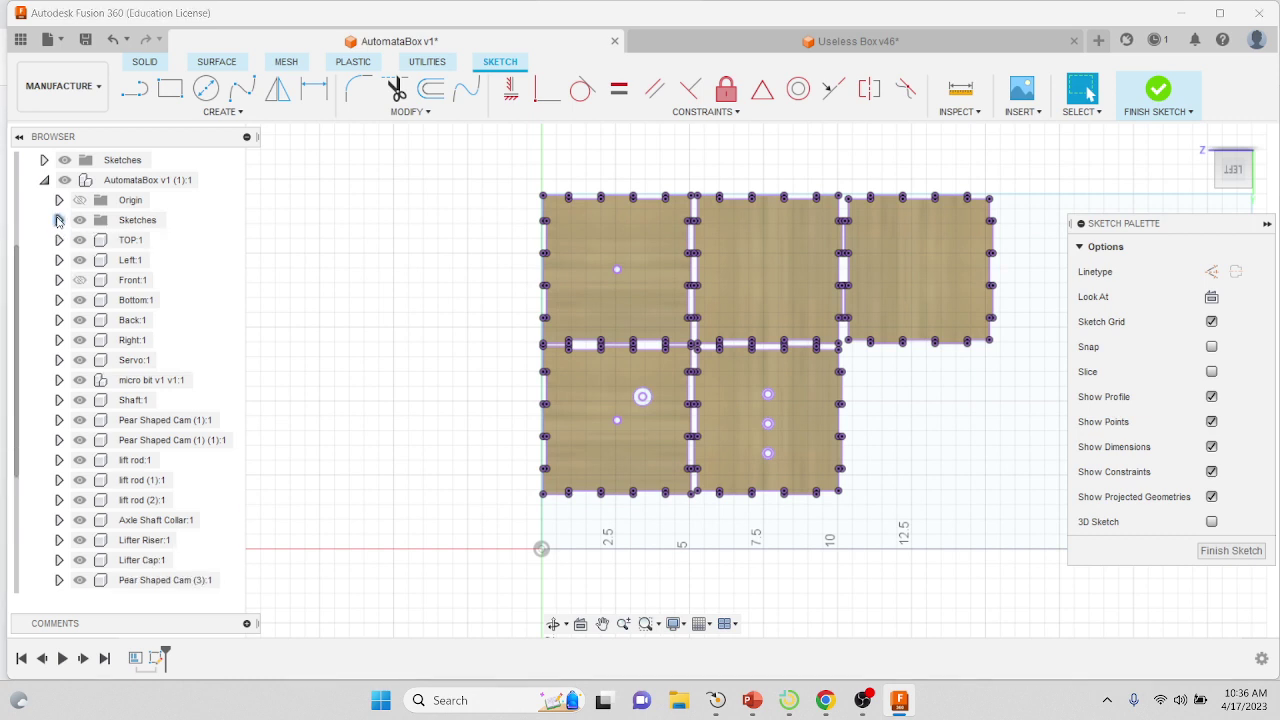
click(44, 161)
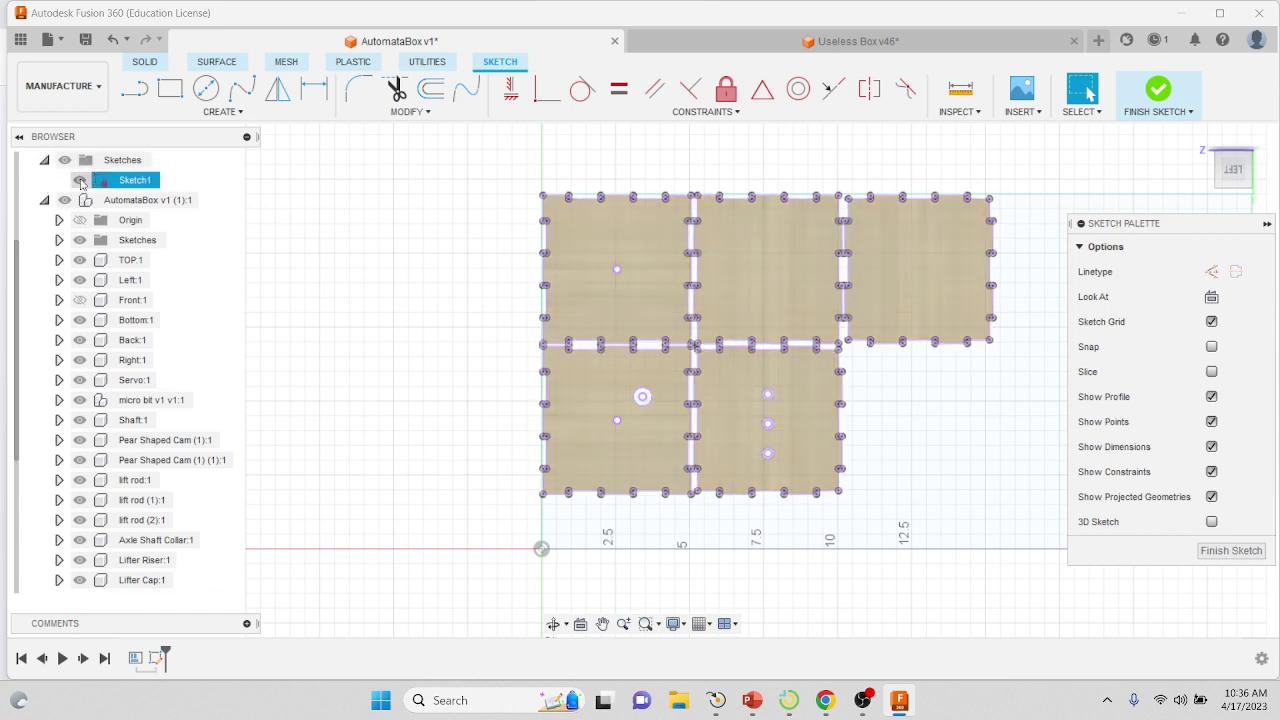
click(80, 180)
click(80, 180)
click(80, 180)
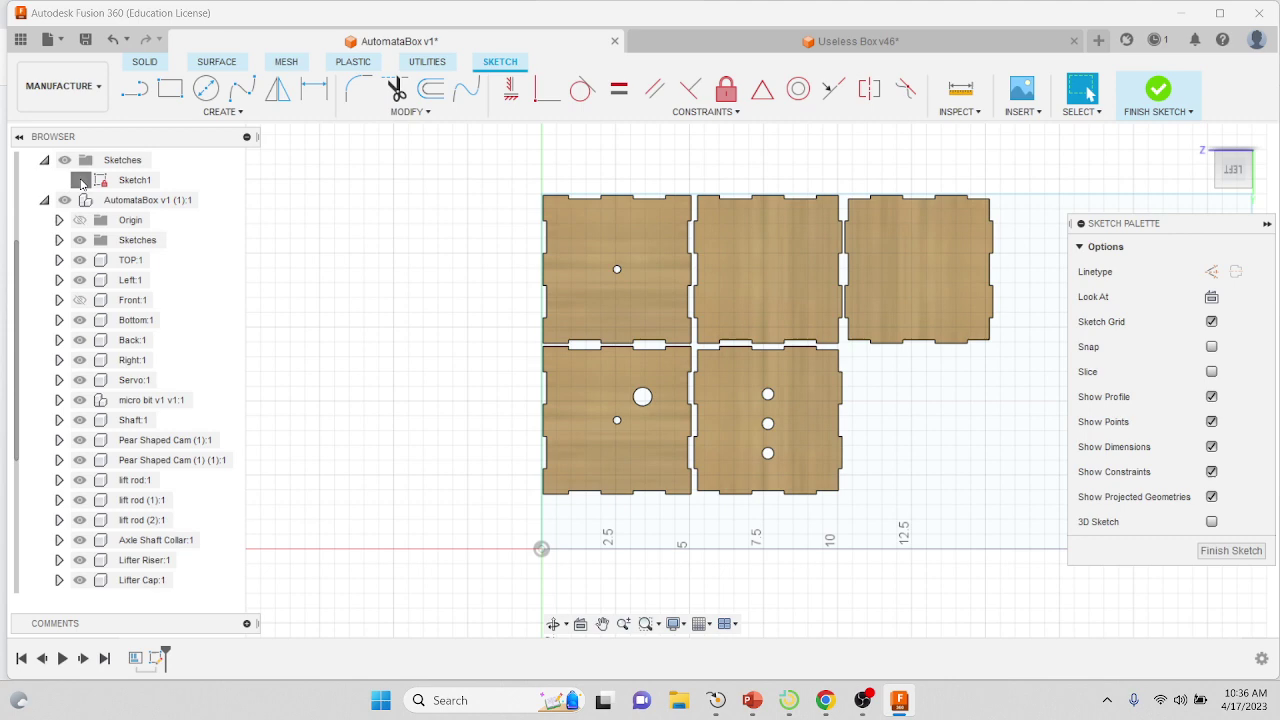
click(80, 180)
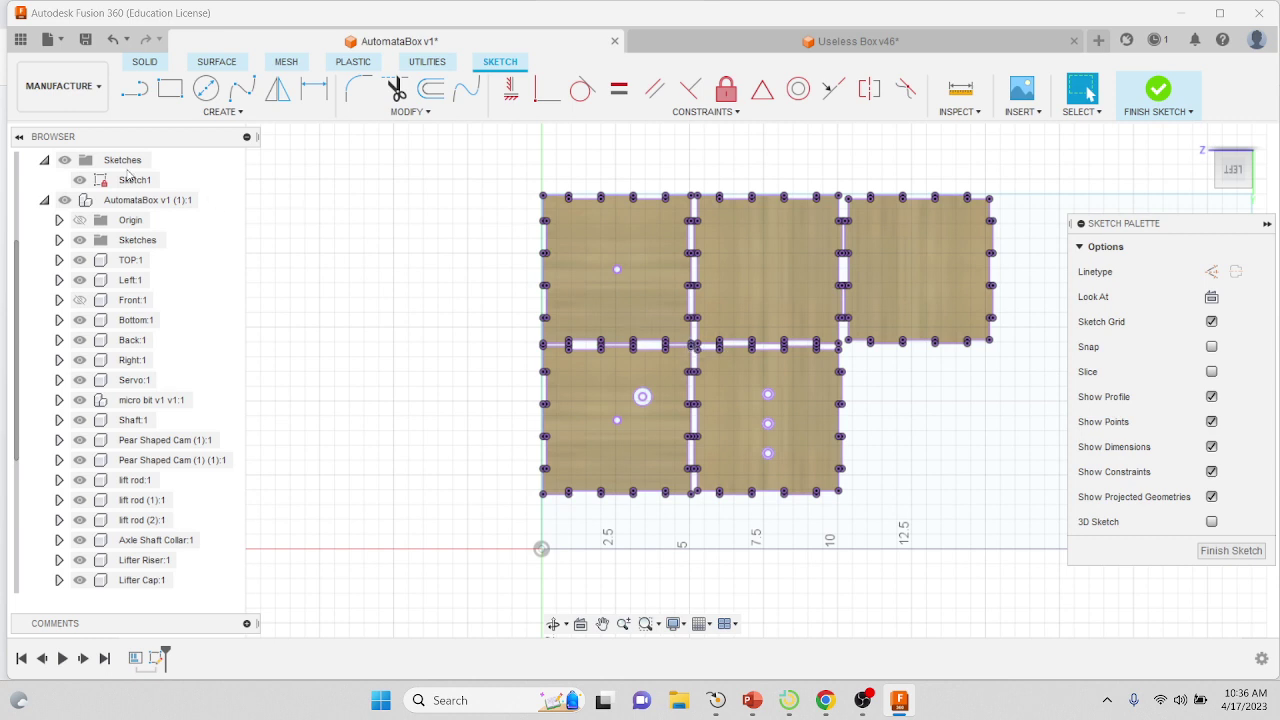
Step: Save Sketch1 as the DXF automatalaserbox in Downloads, then open Windows Search
right_click(134, 183)
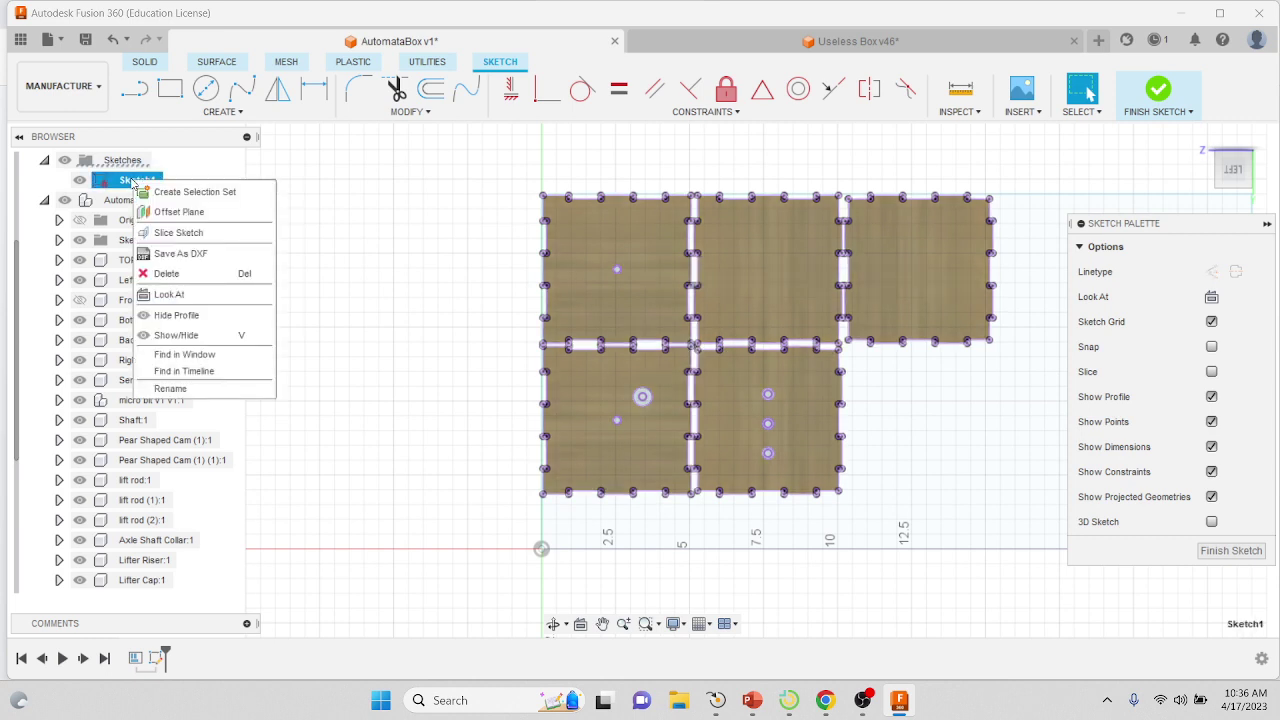
click(190, 253)
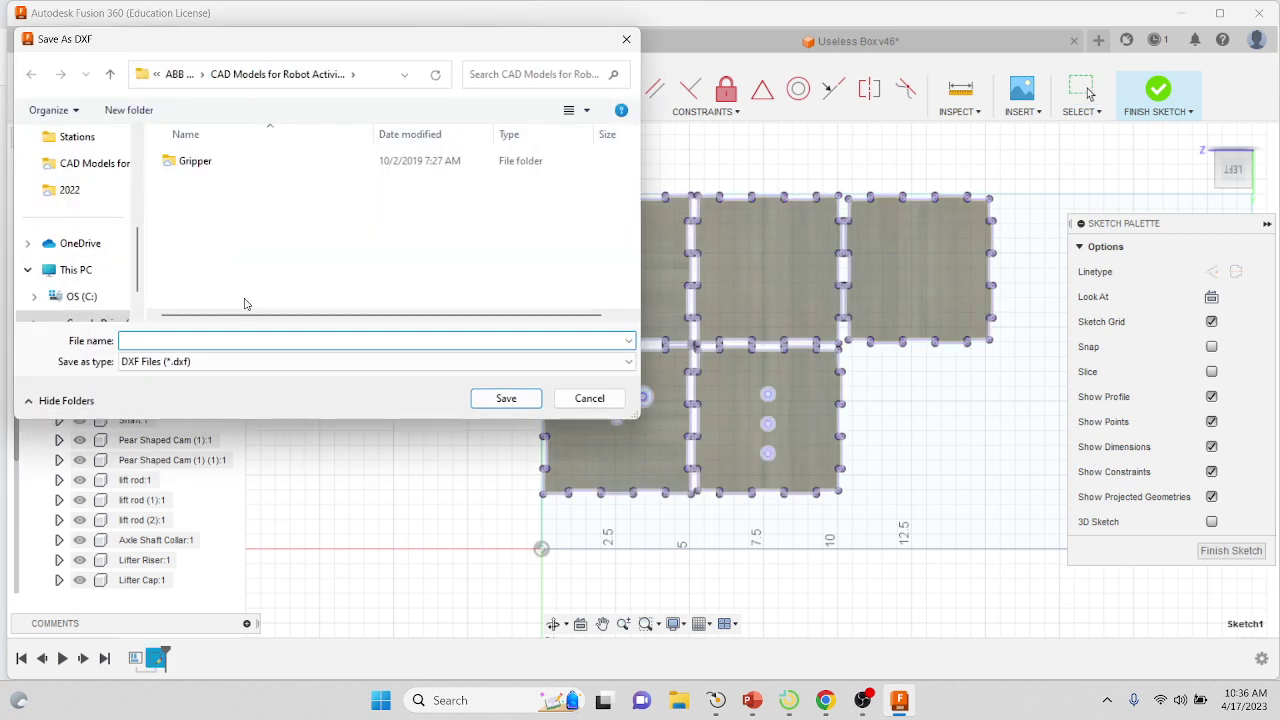
drag(141, 258, 141, 152)
click(88, 247)
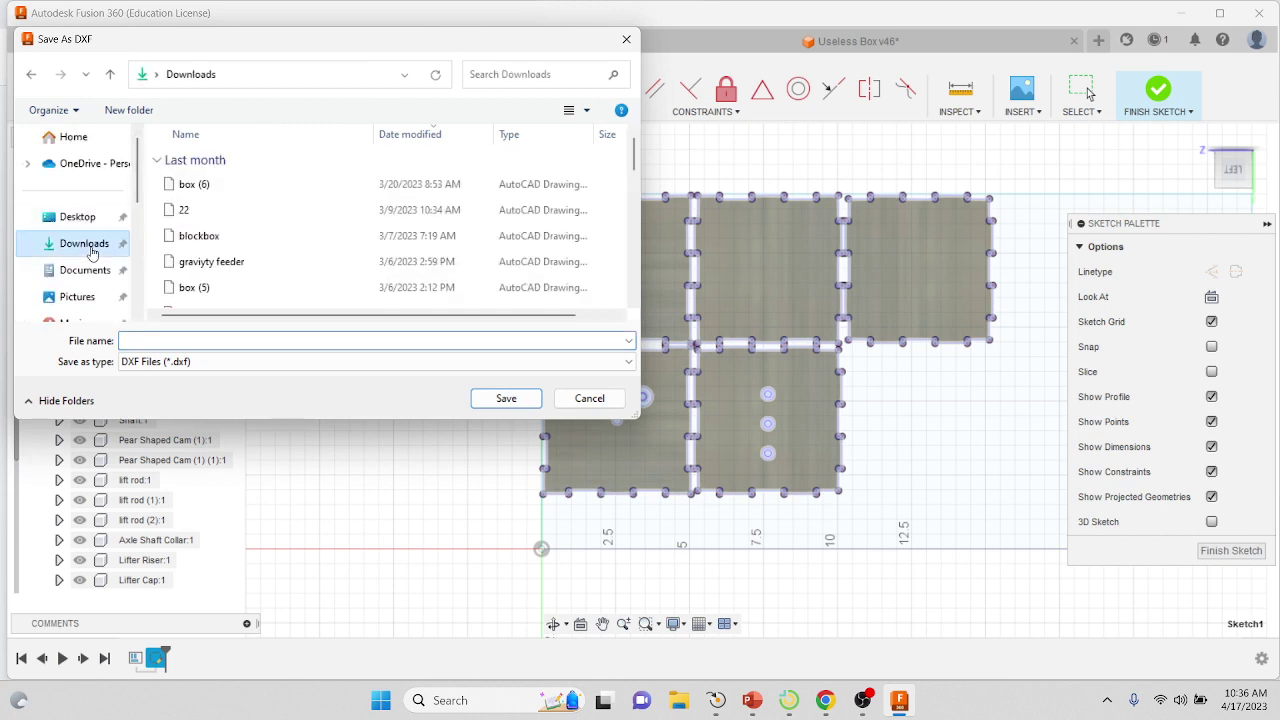
click(141, 342)
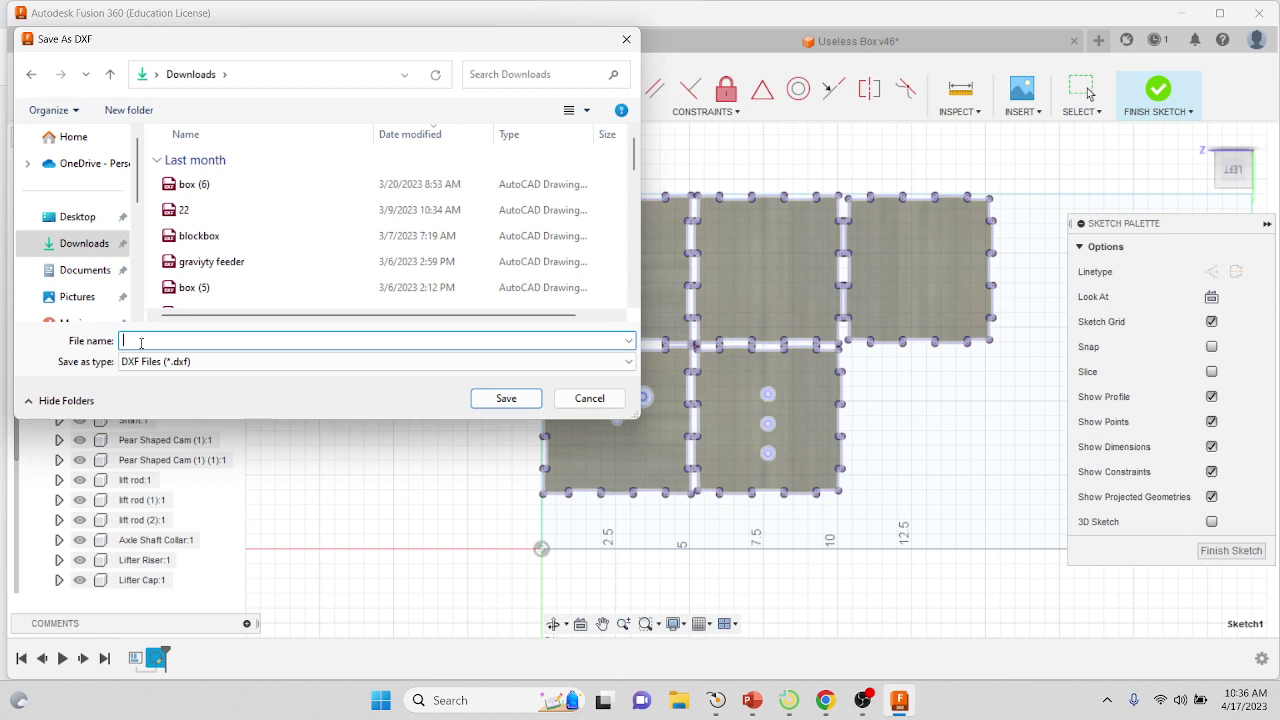
text(automatalaserbox)
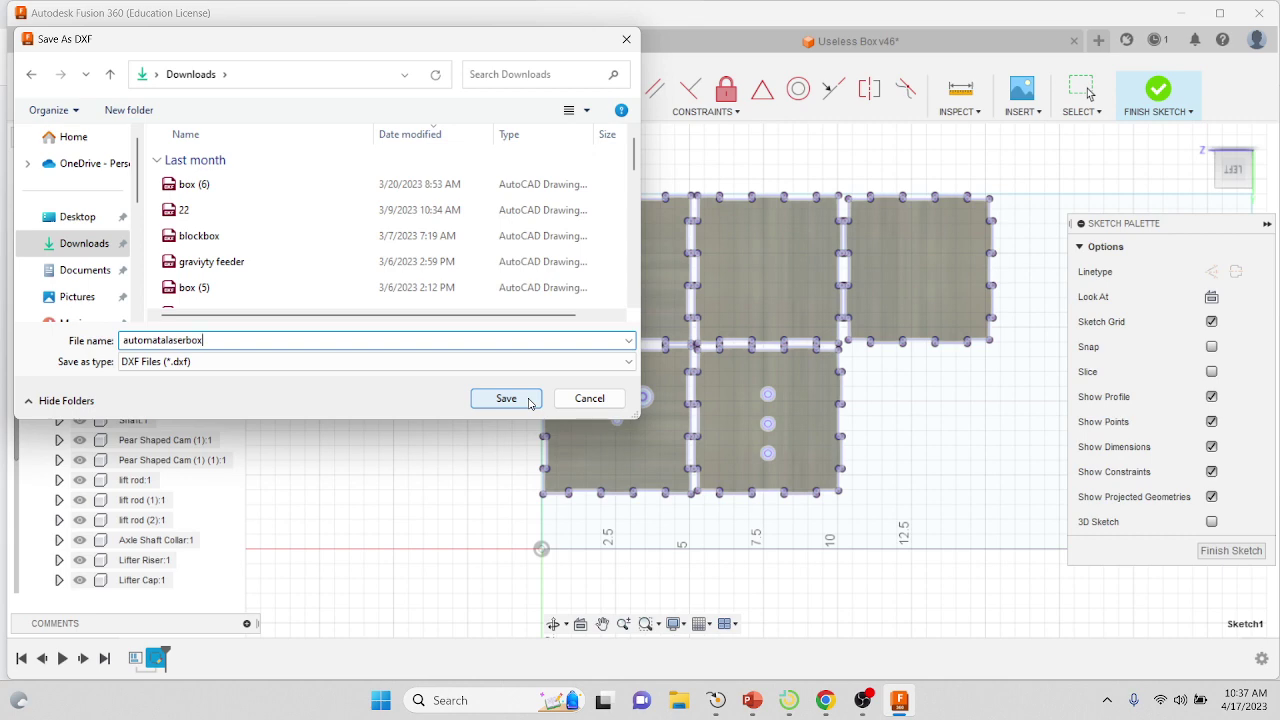
click(506, 398)
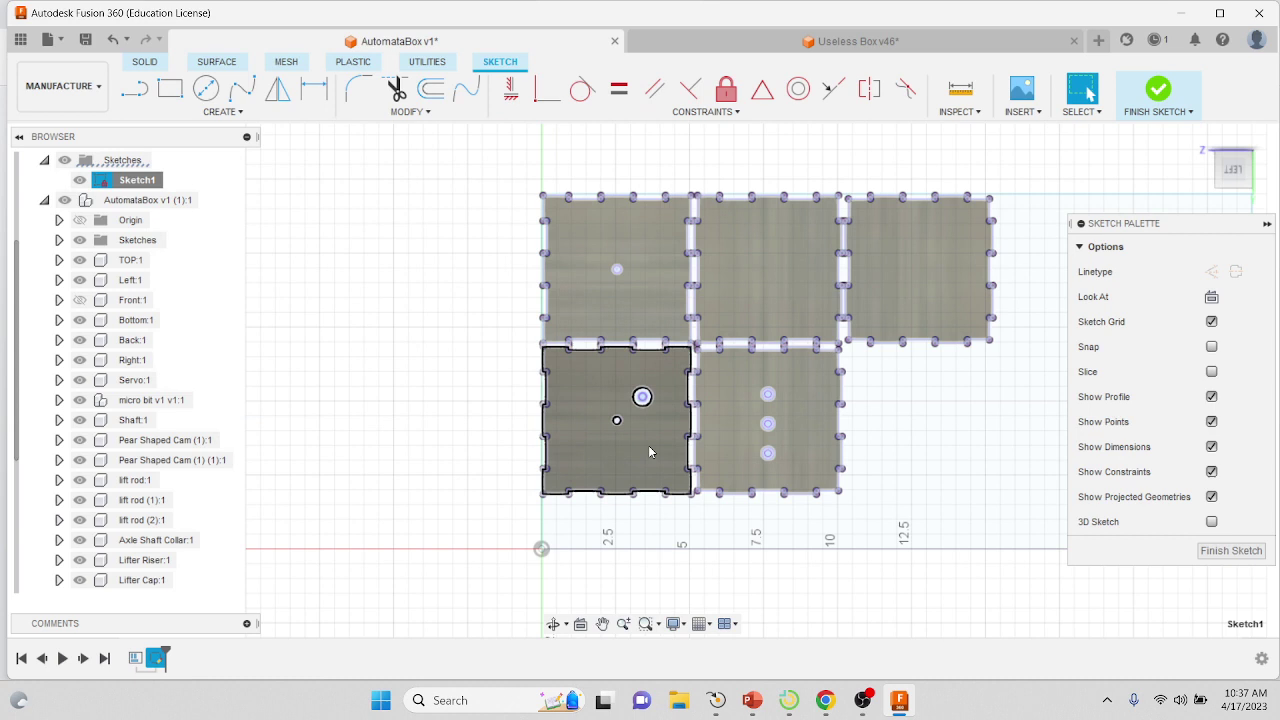
mouse_move(721, 705)
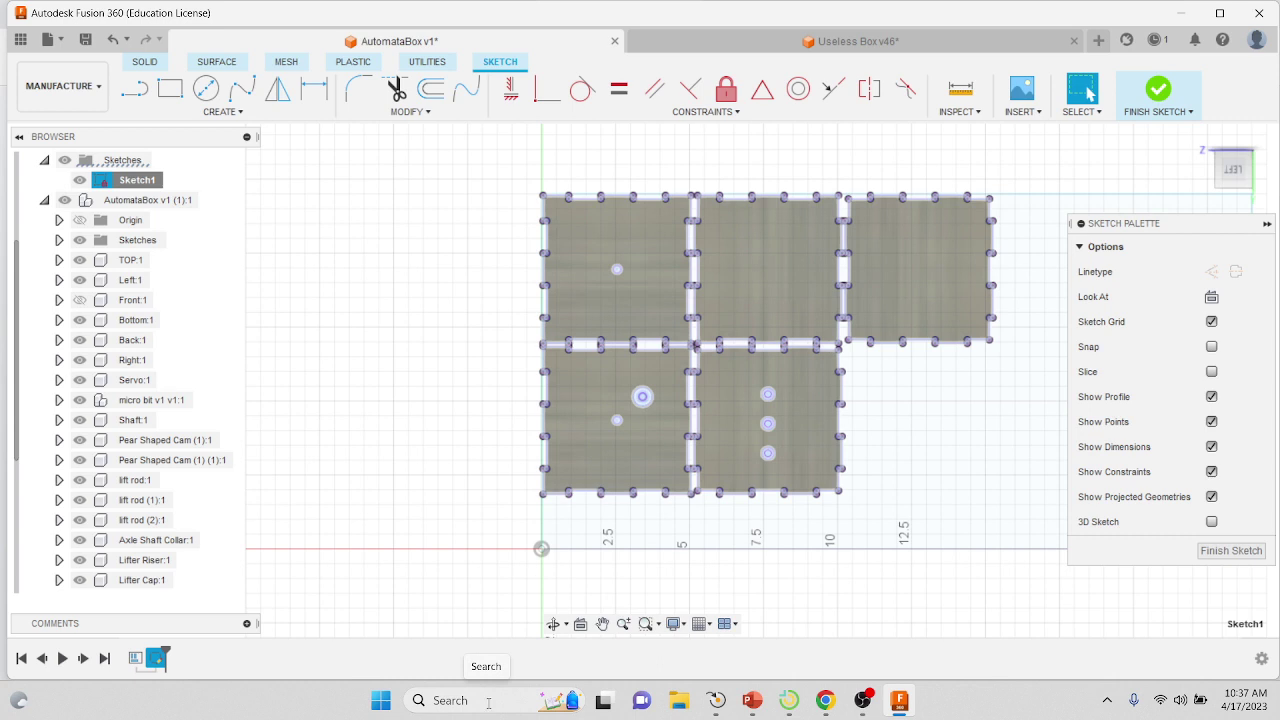
click(488, 703)
Step: Search for lightburn and launch the LightBurn app
text(lightburn)
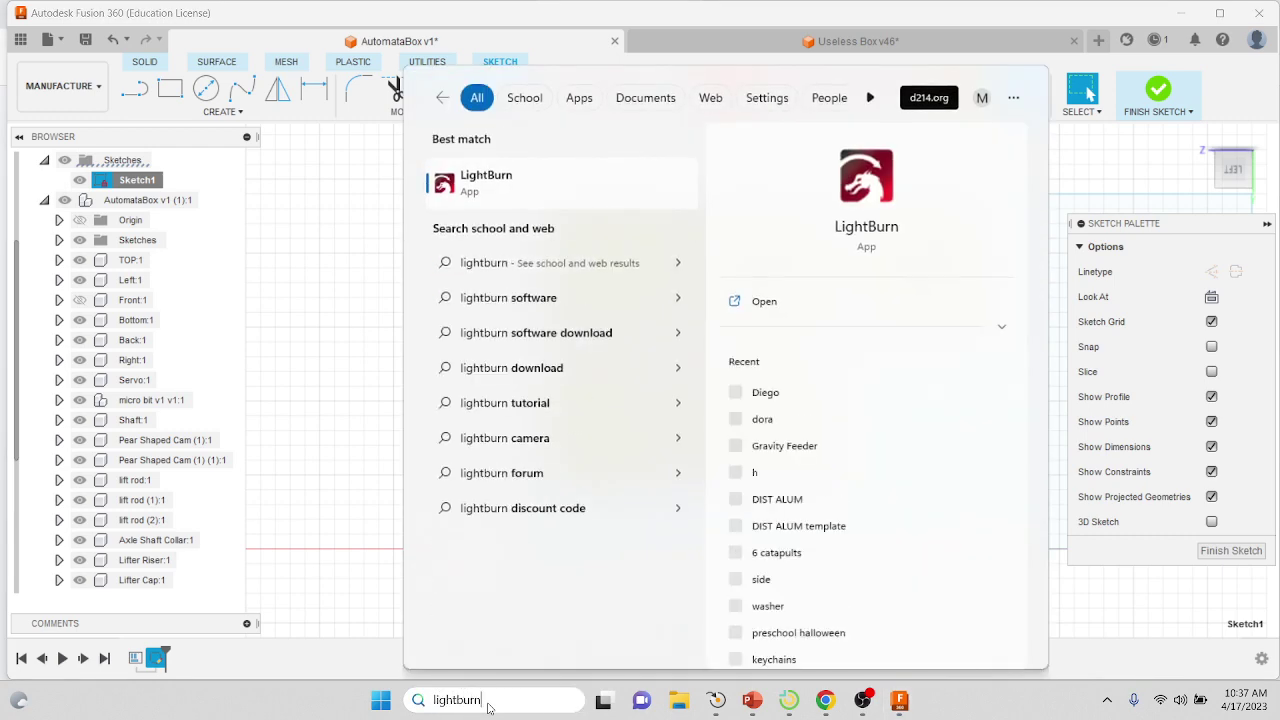
key(Return)
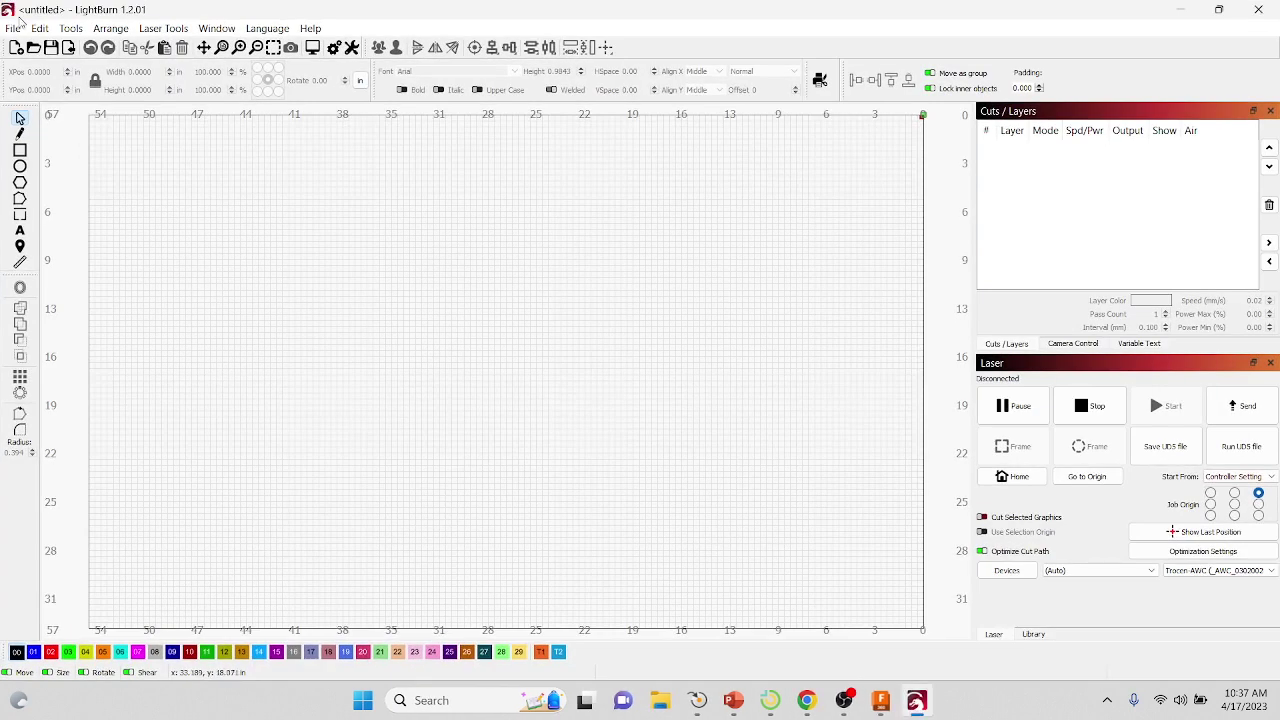
Step: Import the automatalaserbox drawing from Downloads and zoom to inspect its five panels
click(15, 29)
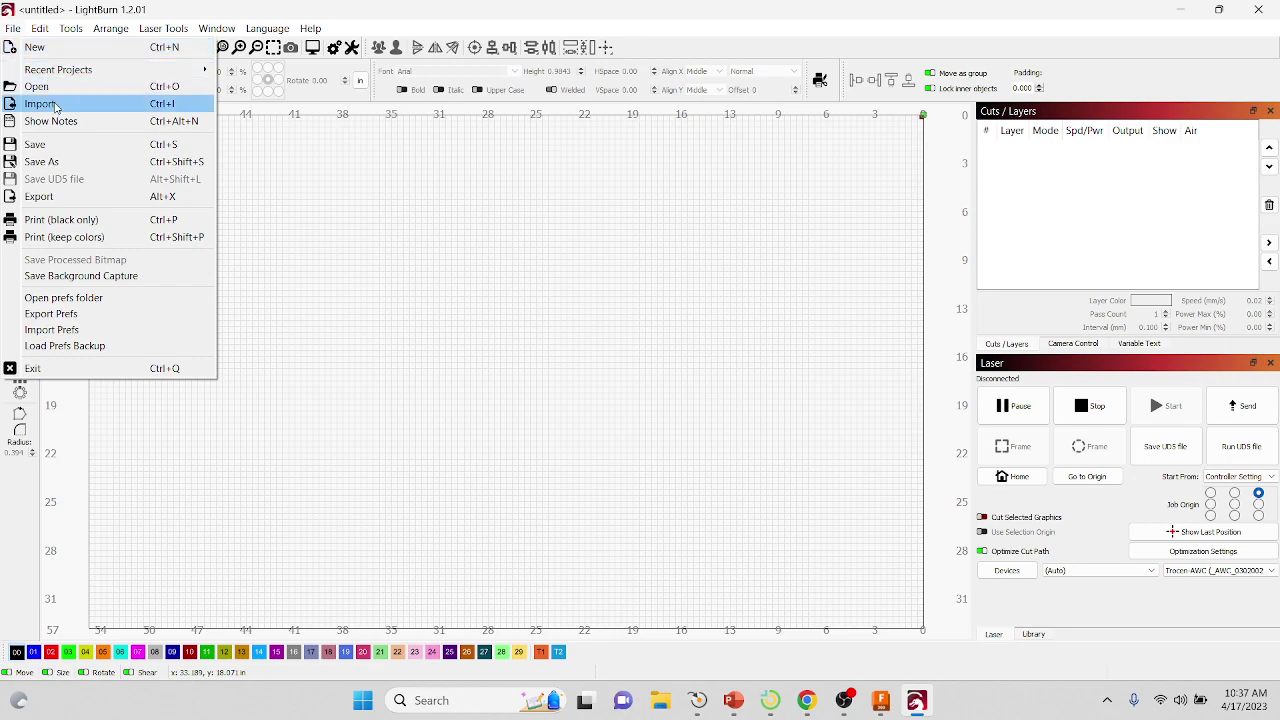
click(40, 104)
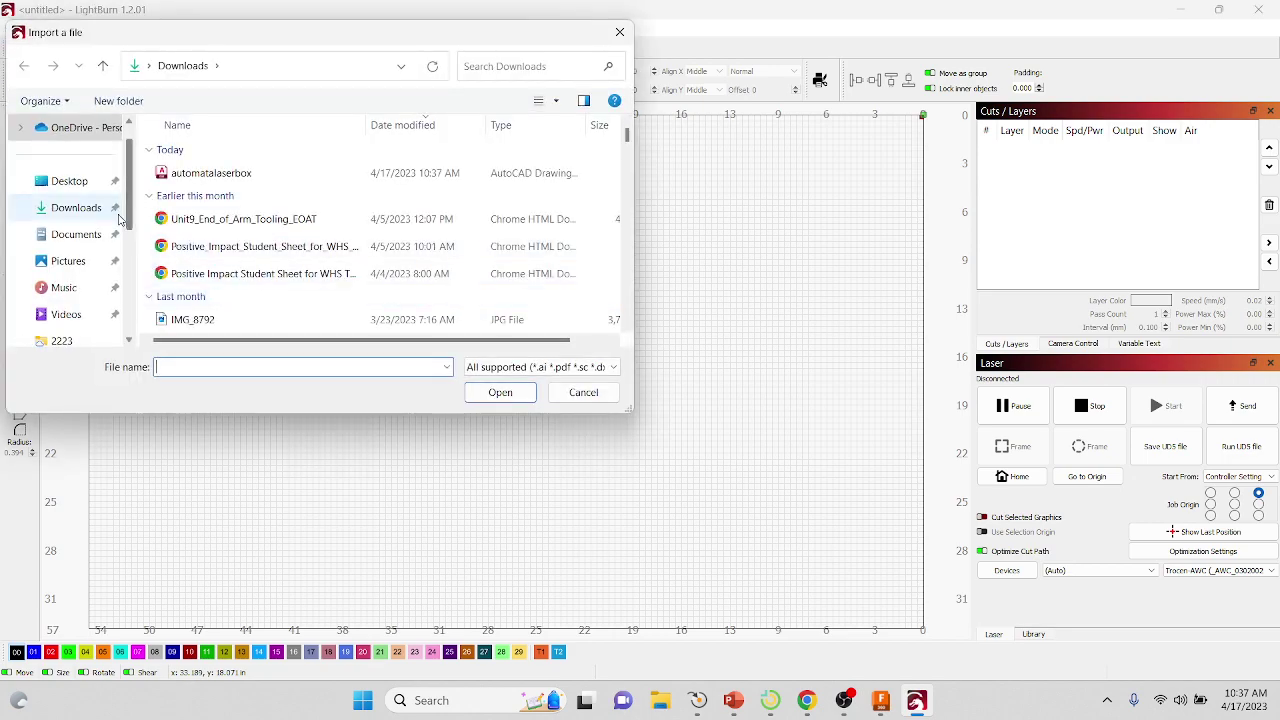
click(80, 212)
click(165, 174)
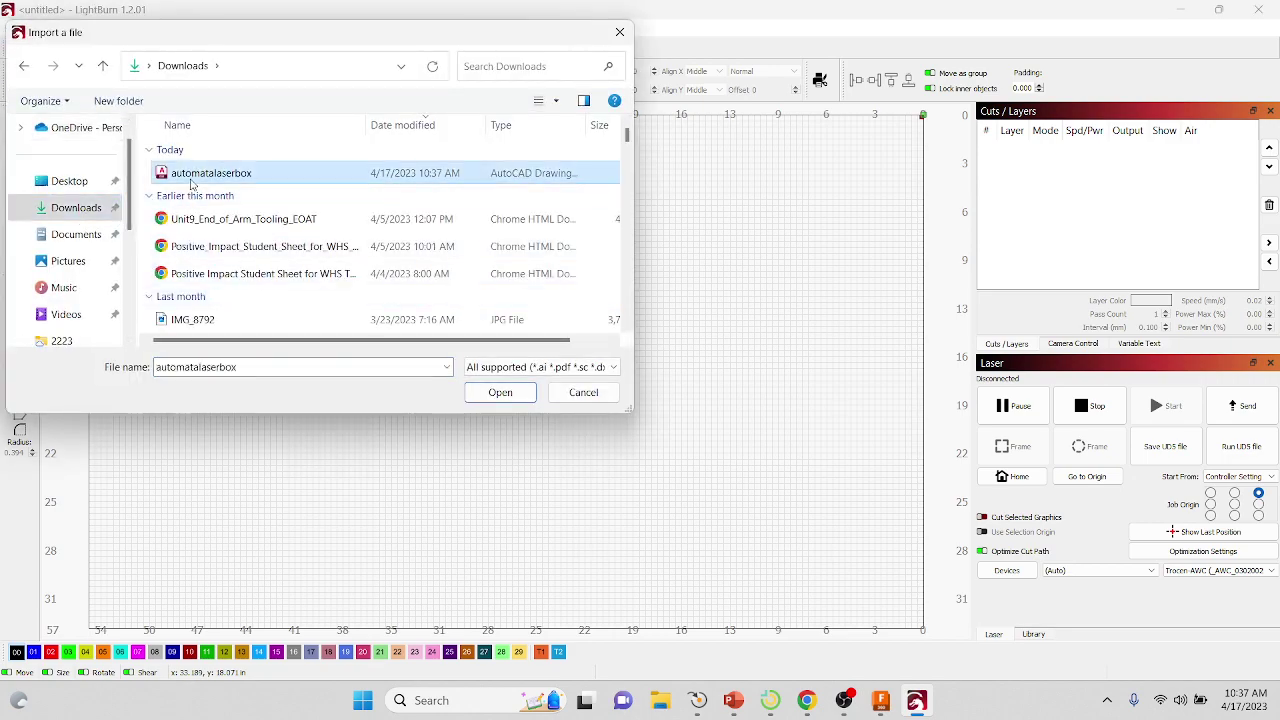
click(510, 394)
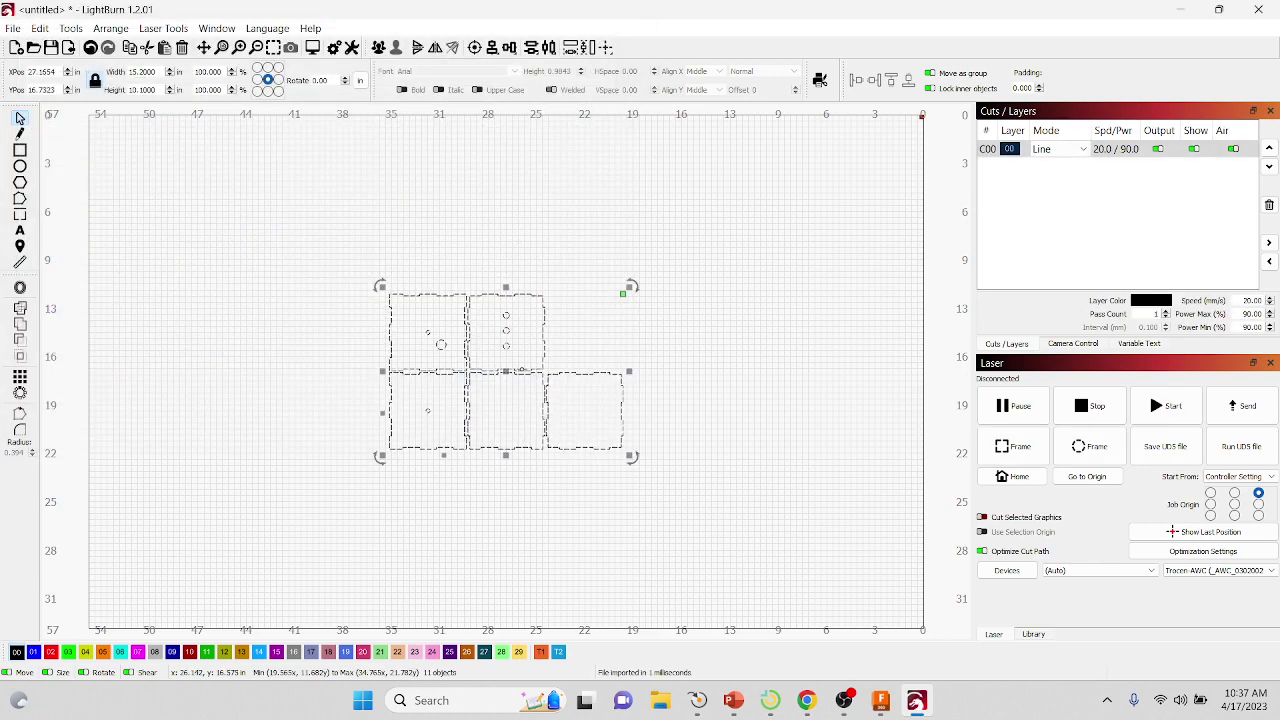
click(718, 400)
scroll(594, 373, up, 3)
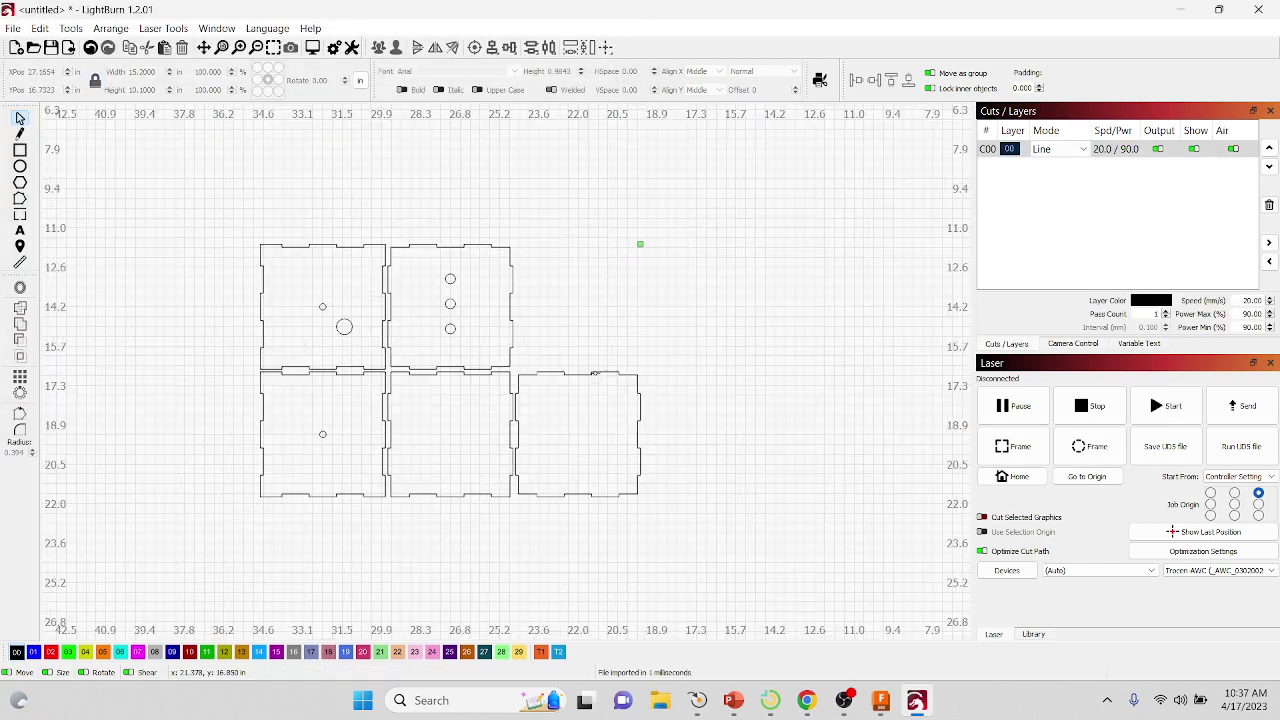
scroll(594, 373, down, 3)
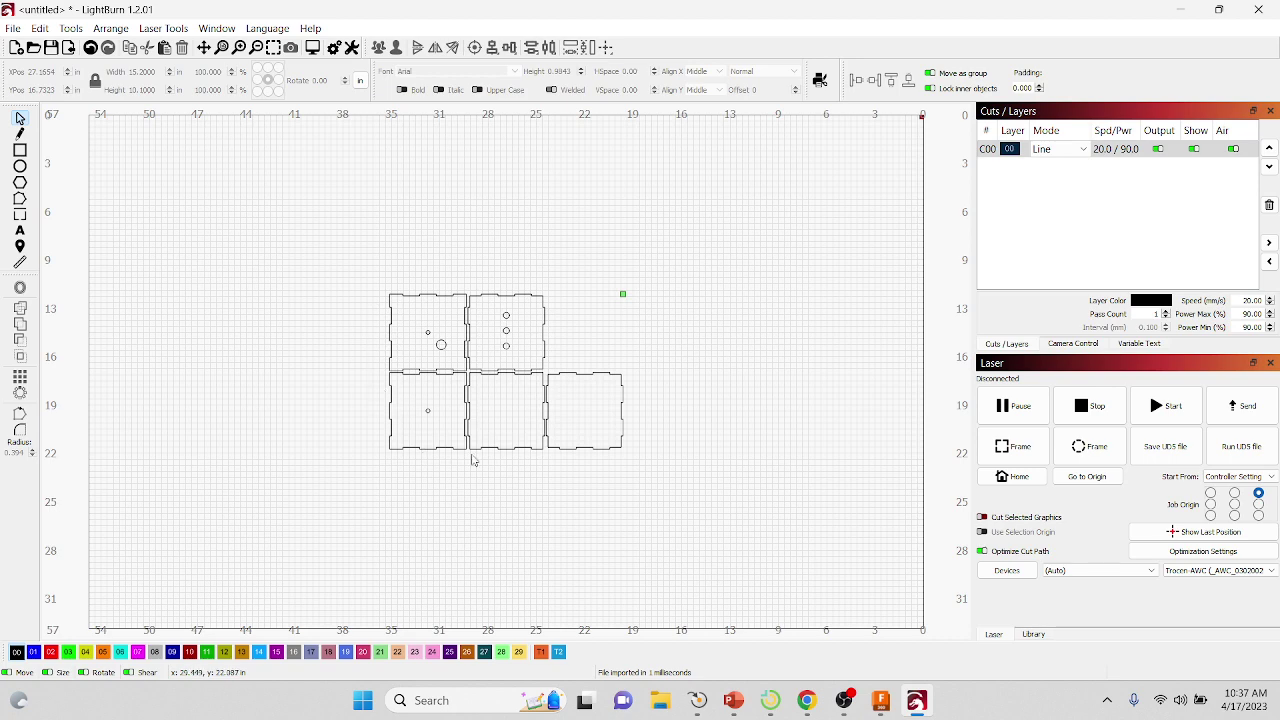
Step: Give layer C00 20 mm/s speed and 90% max and min power, then box-select all panels
click(1116, 157)
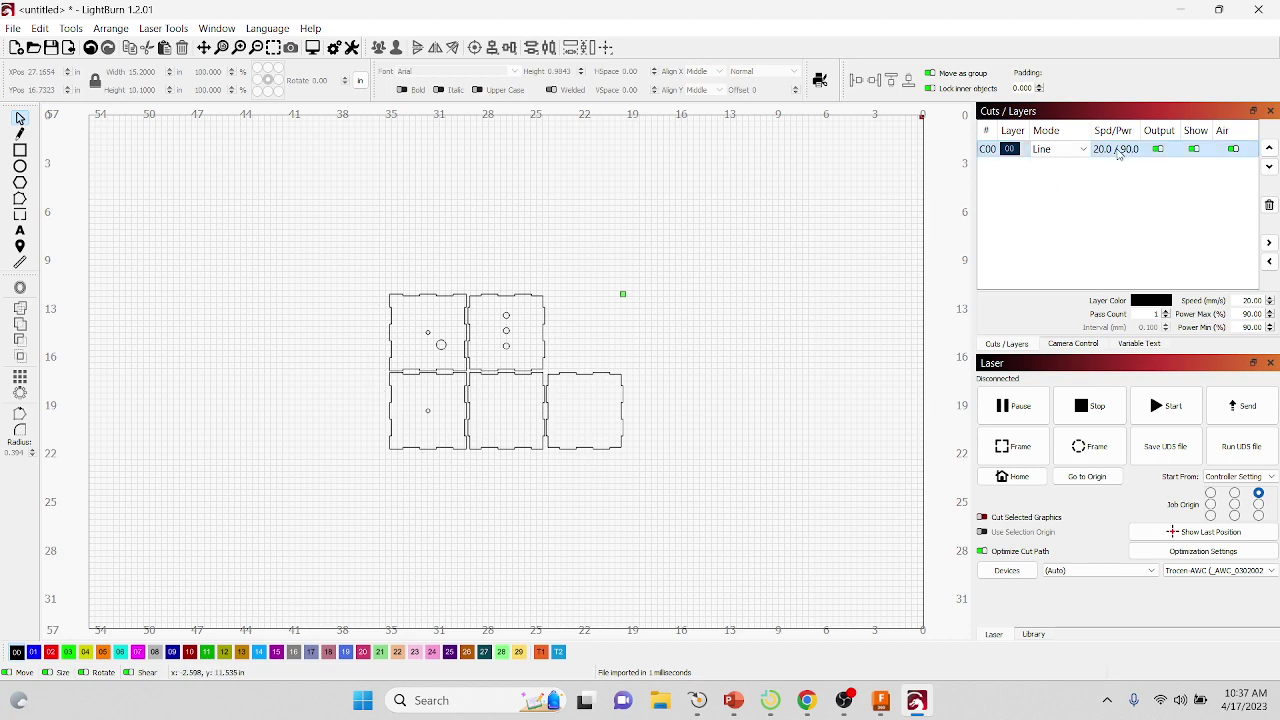
double_click(1250, 300)
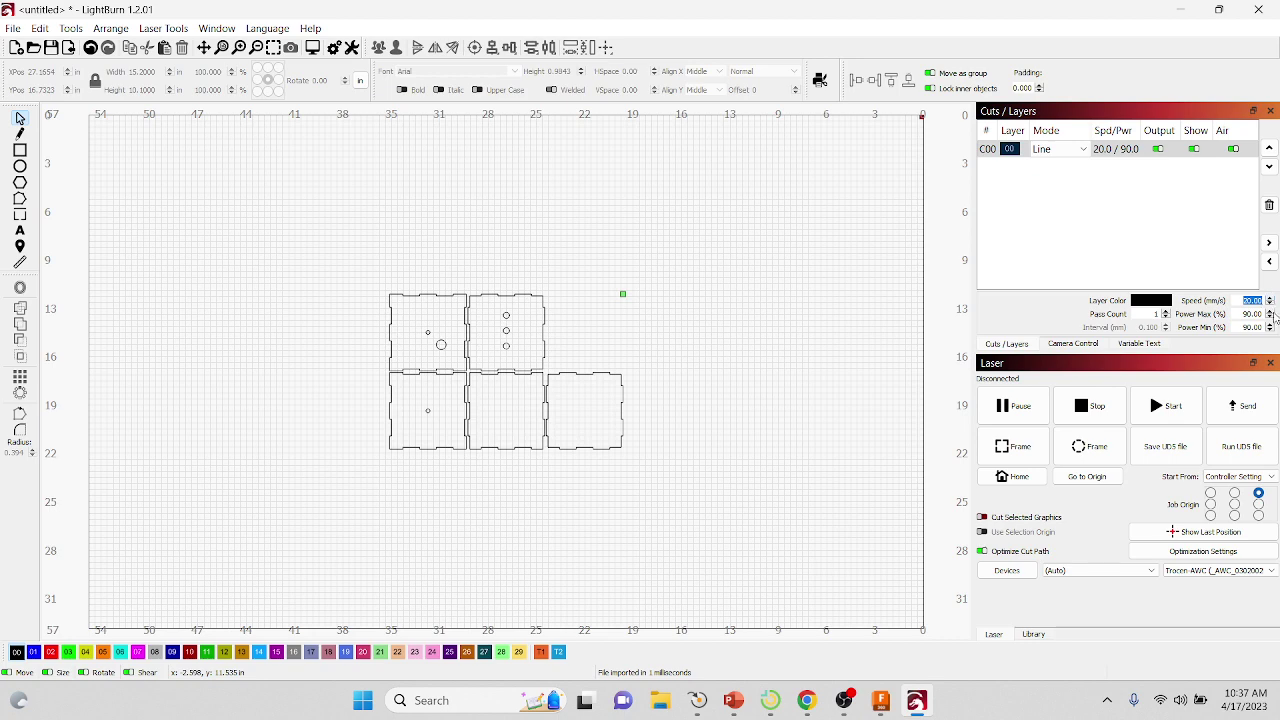
text(20)
double_click(1240, 314)
text(20)
key(BackSpace)
key(BackSpace)
text(90)
key(Tab)
text(90)
key(Return)
drag(702, 482, 289, 250)
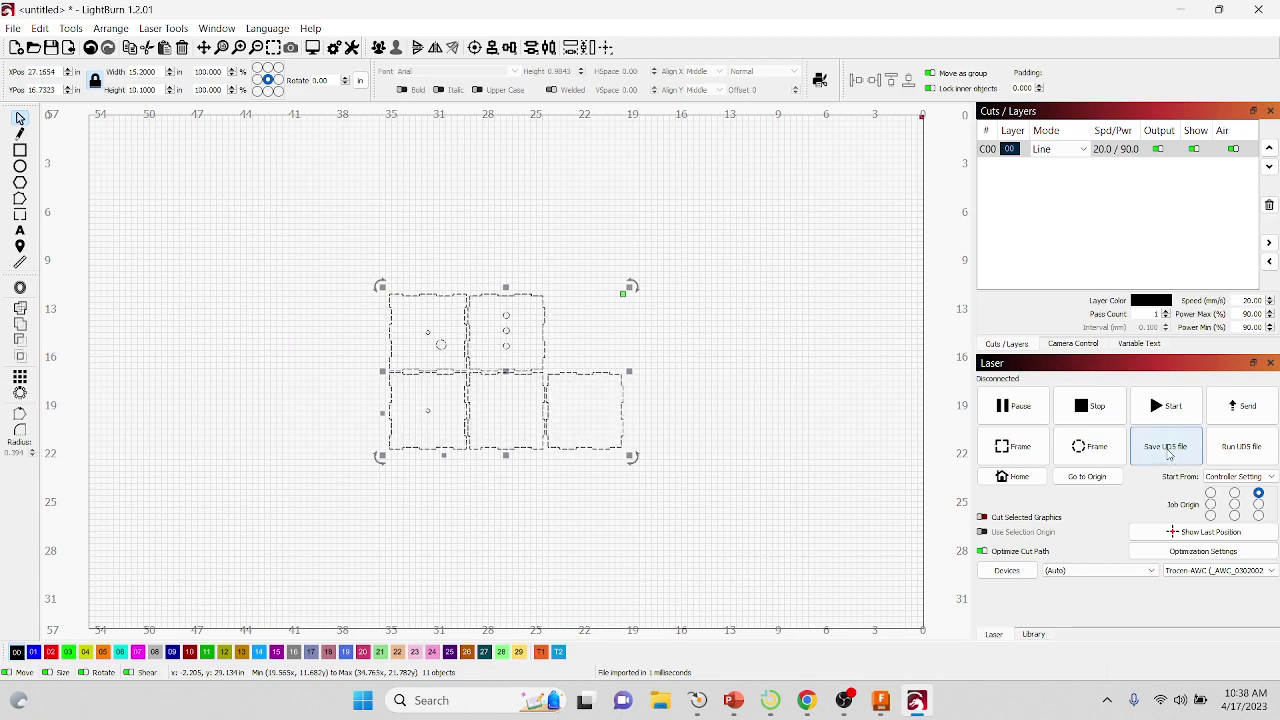
Step: Open the UD5 save dialog, cancel it, and bring OBS Studio to the front
click(1166, 449)
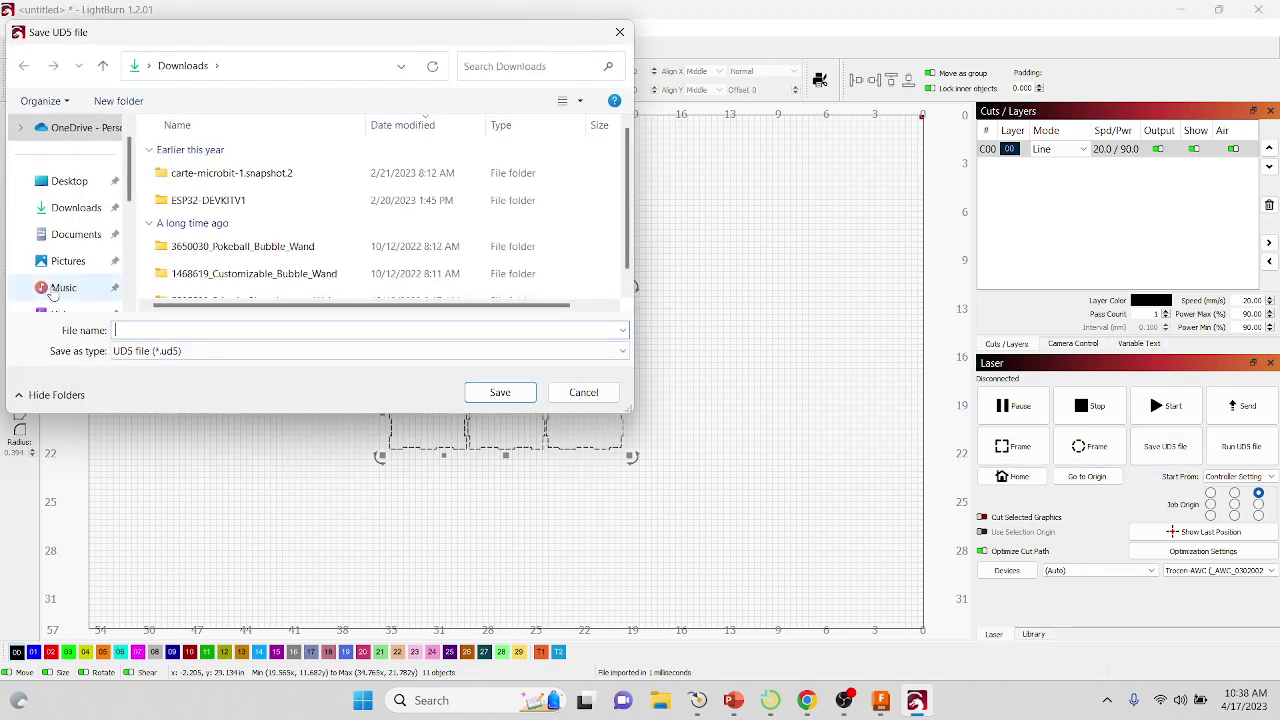
click(612, 393)
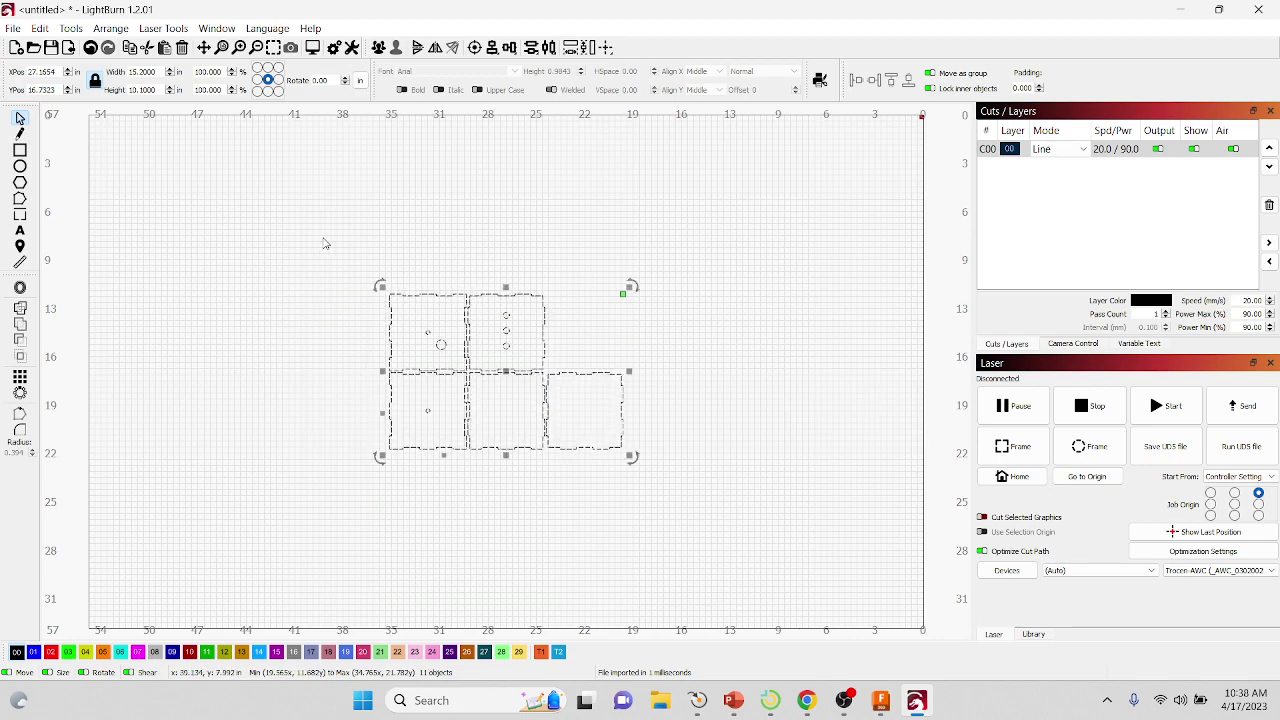
mouse_move(845, 706)
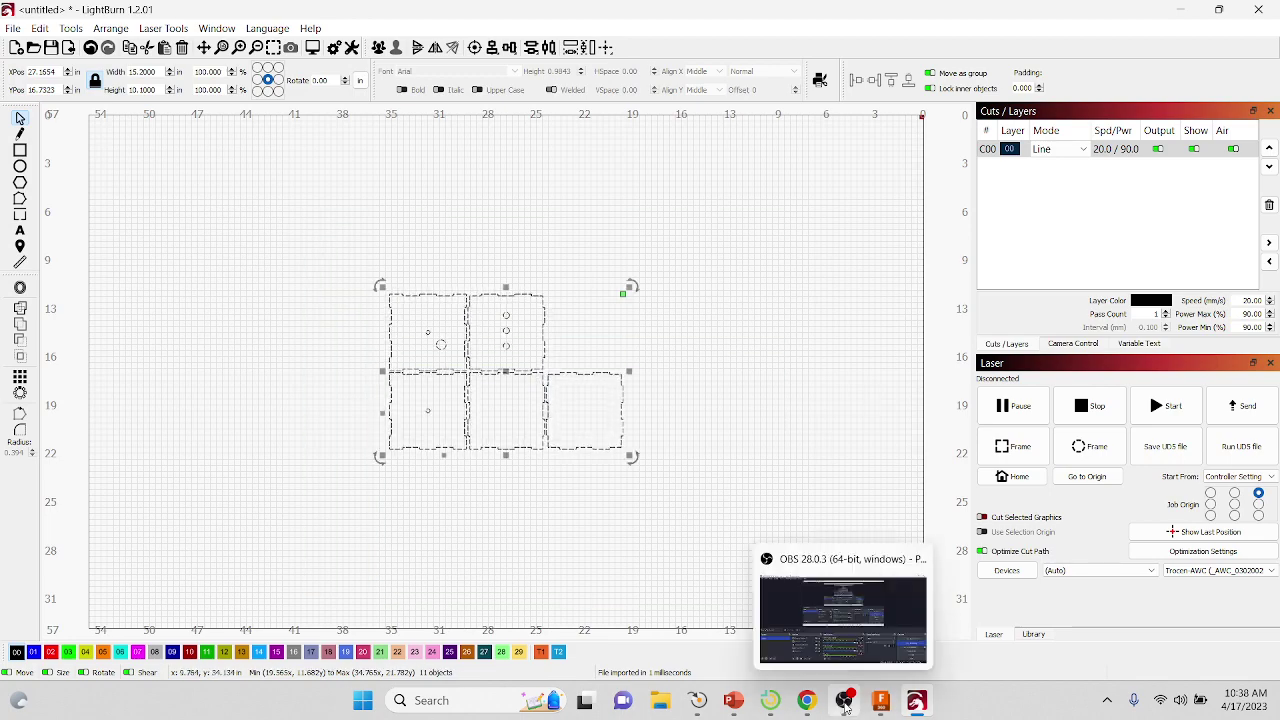
click(845, 706)
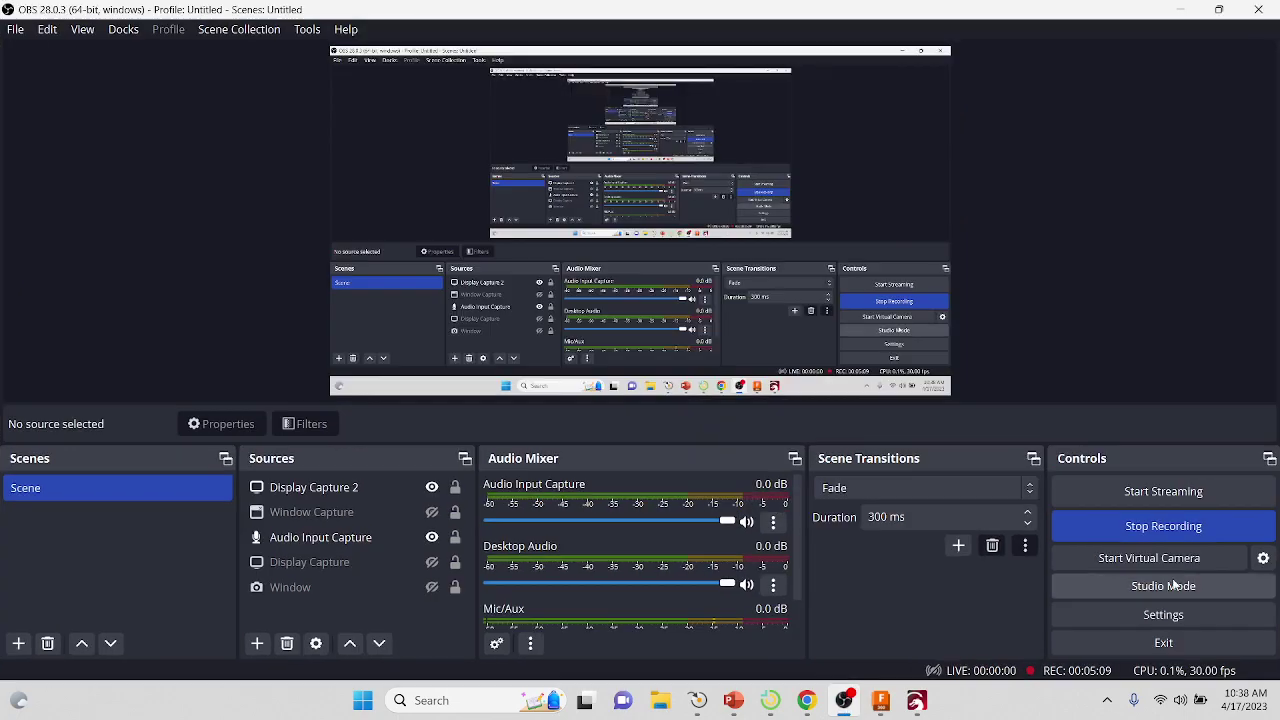